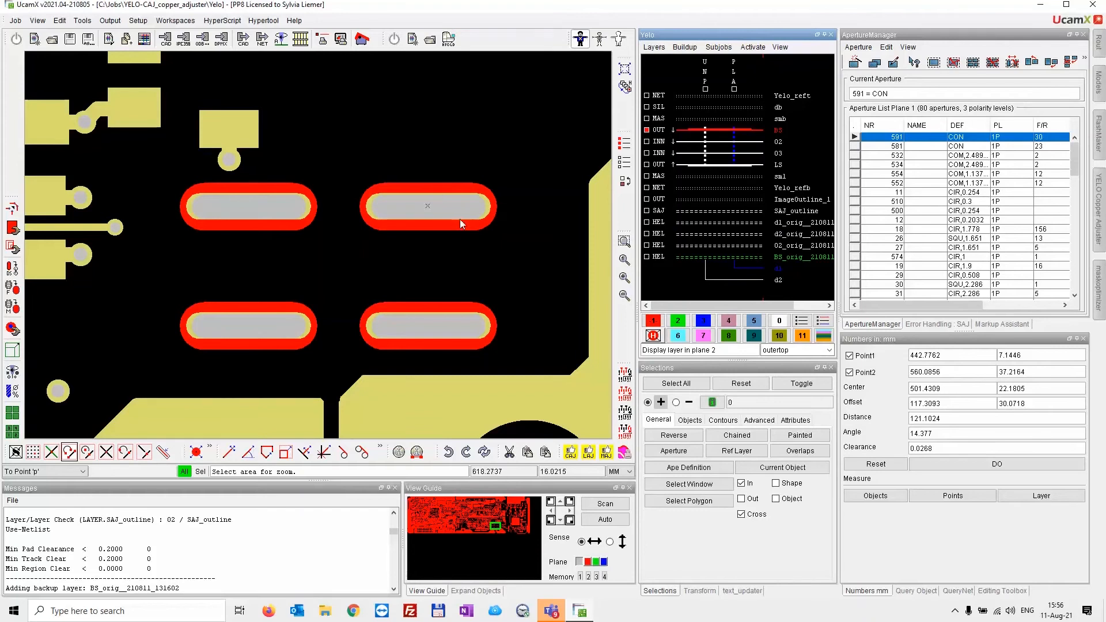
- Review the component slot annular ring settings in the YELO Copper Adjuster's verify parameters
click(1100, 187)
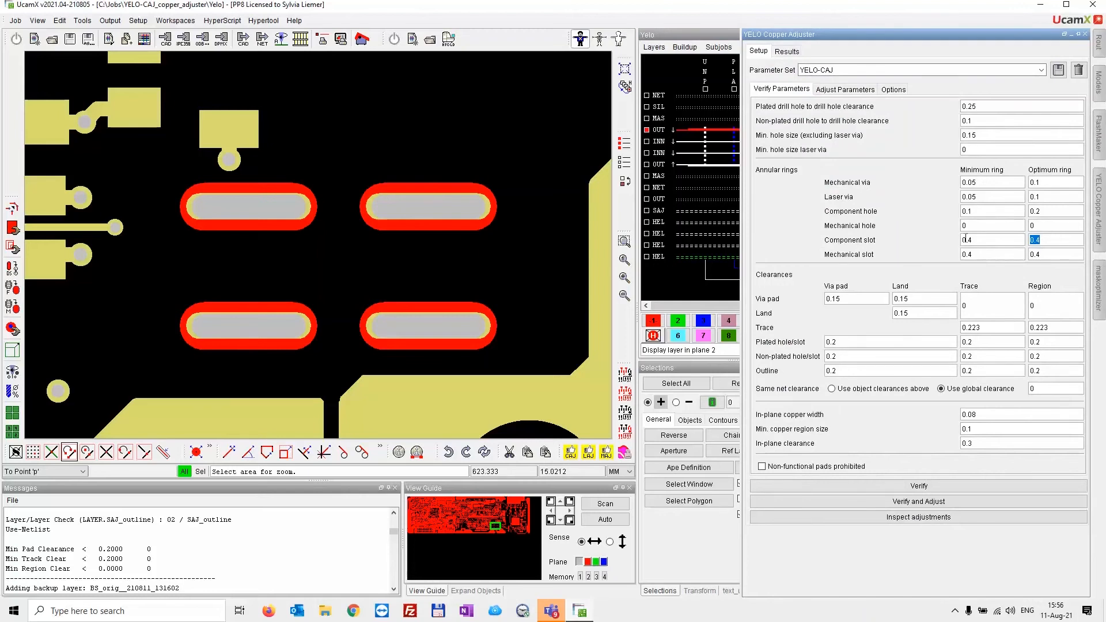
click(1100, 215)
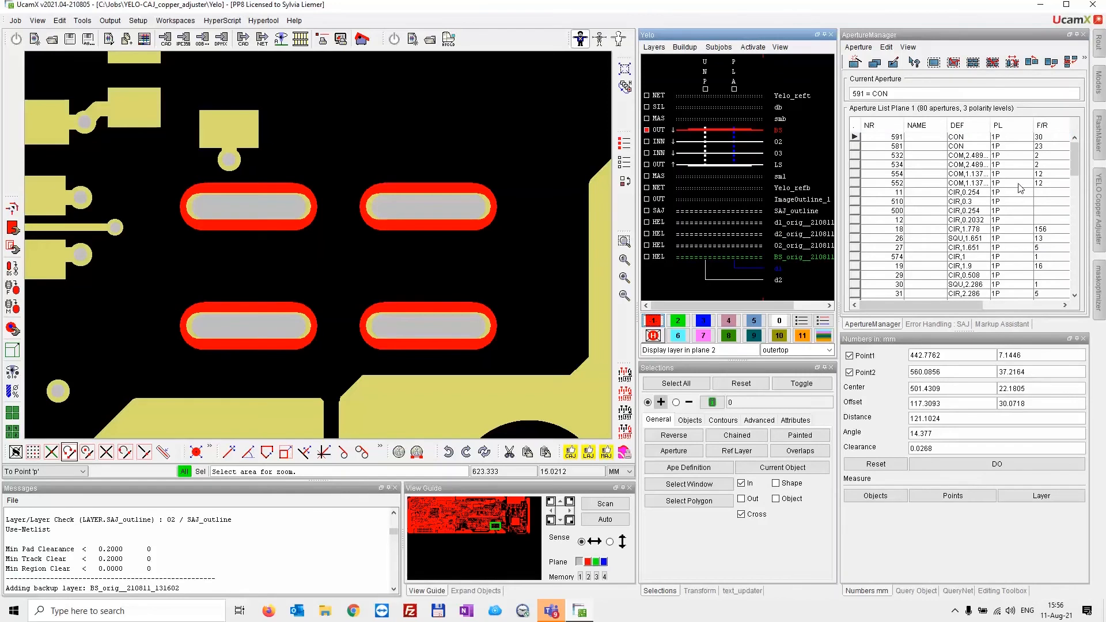
- Display the drill backup layer d1_orig in plane 2 and hide drill layer d1 at the close pair of round pads
click(624, 259)
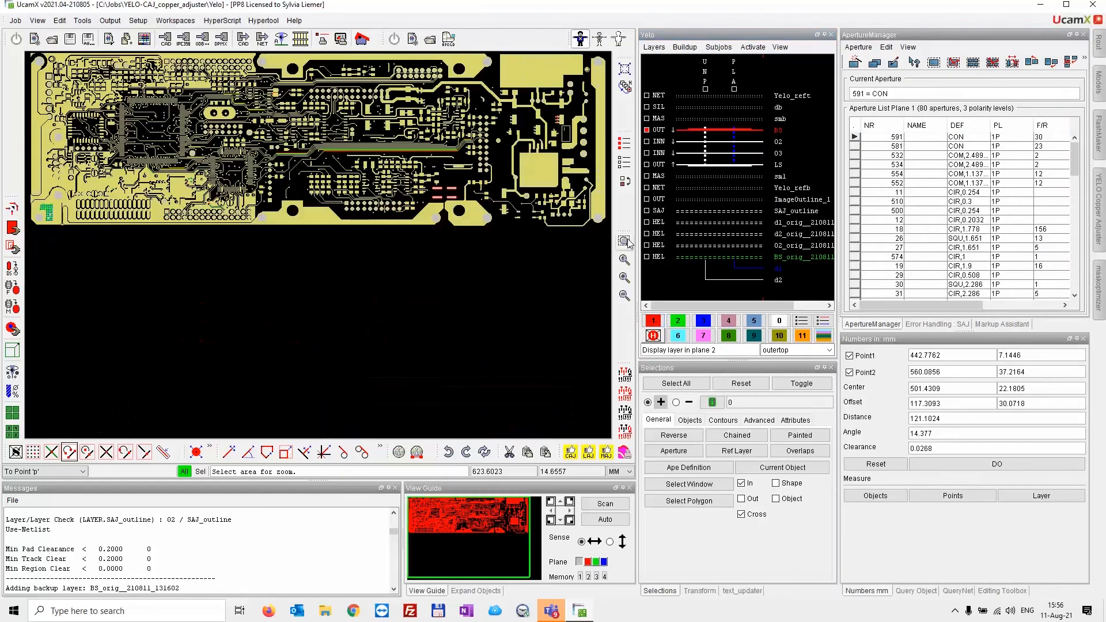
drag(353, 60, 372, 74)
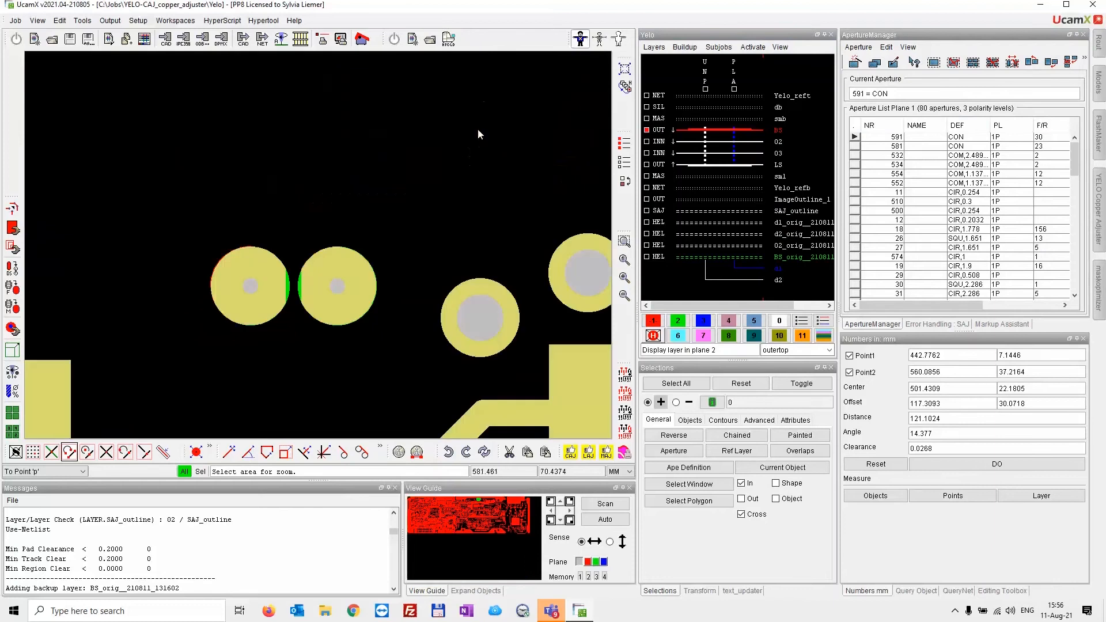
click(784, 222)
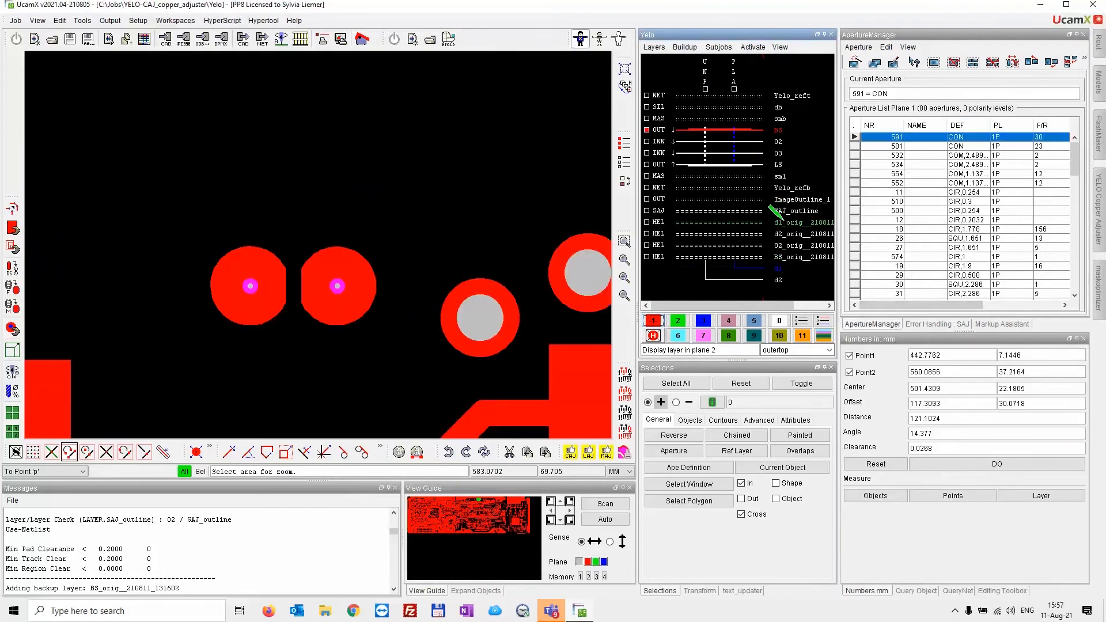
click(778, 320)
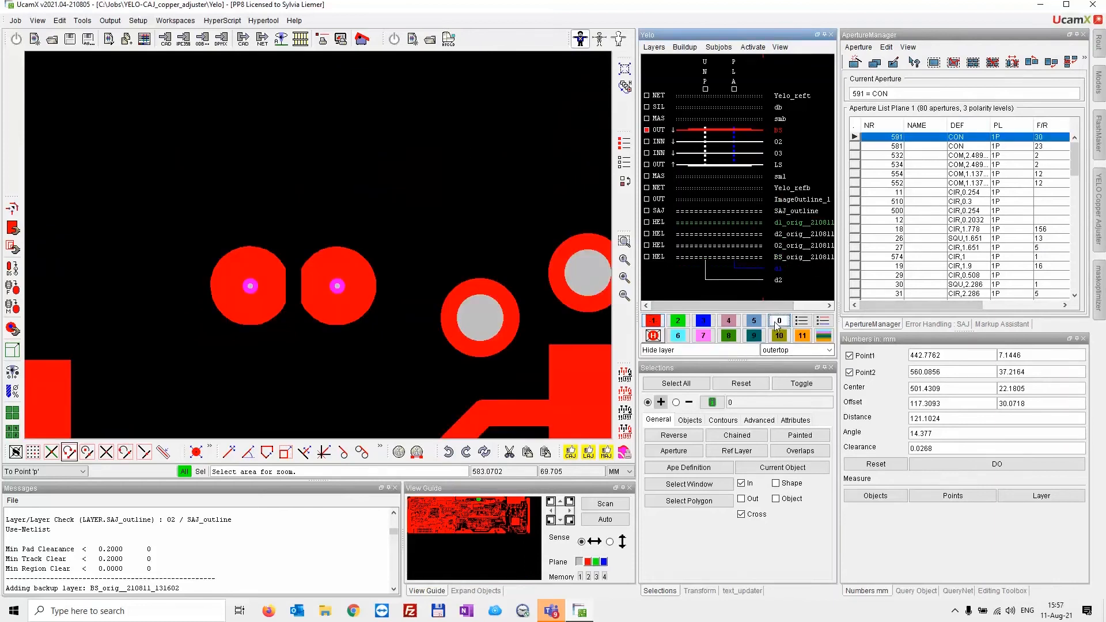
click(777, 268)
- Display drill layer d1 in plane 3 to compare its hole sizes with the original drills
scroll(236, 291, up, 3)
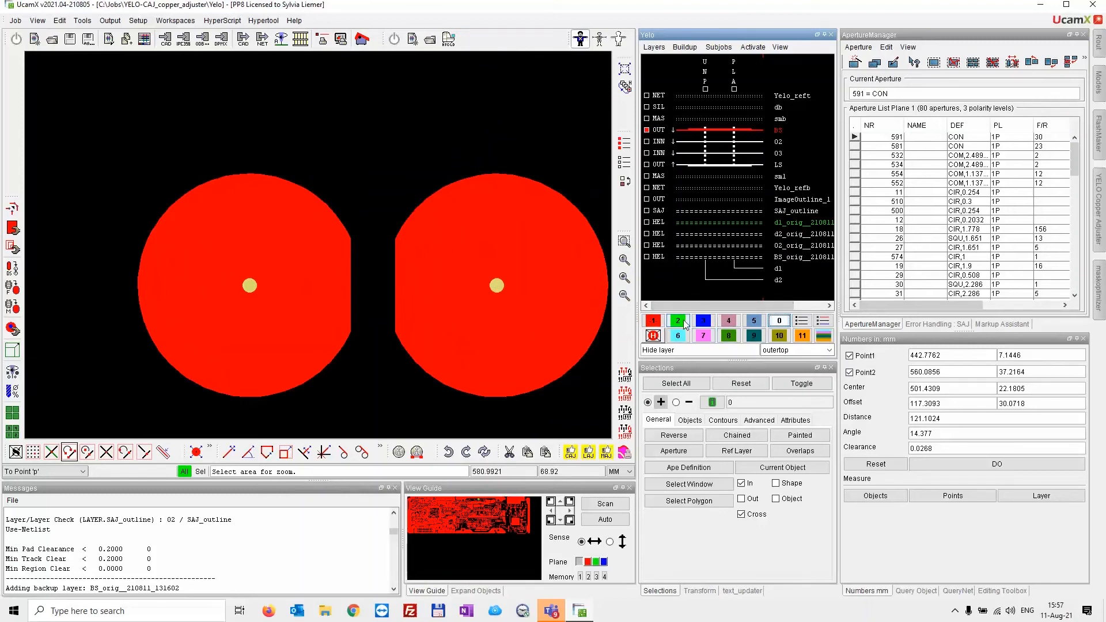
click(704, 320)
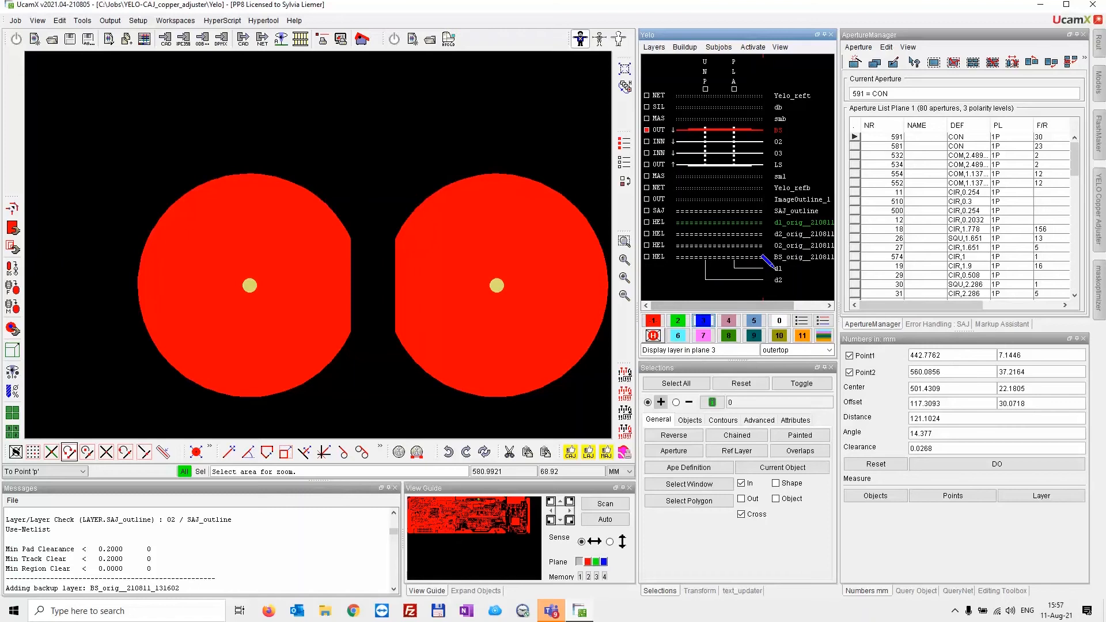
click(768, 263)
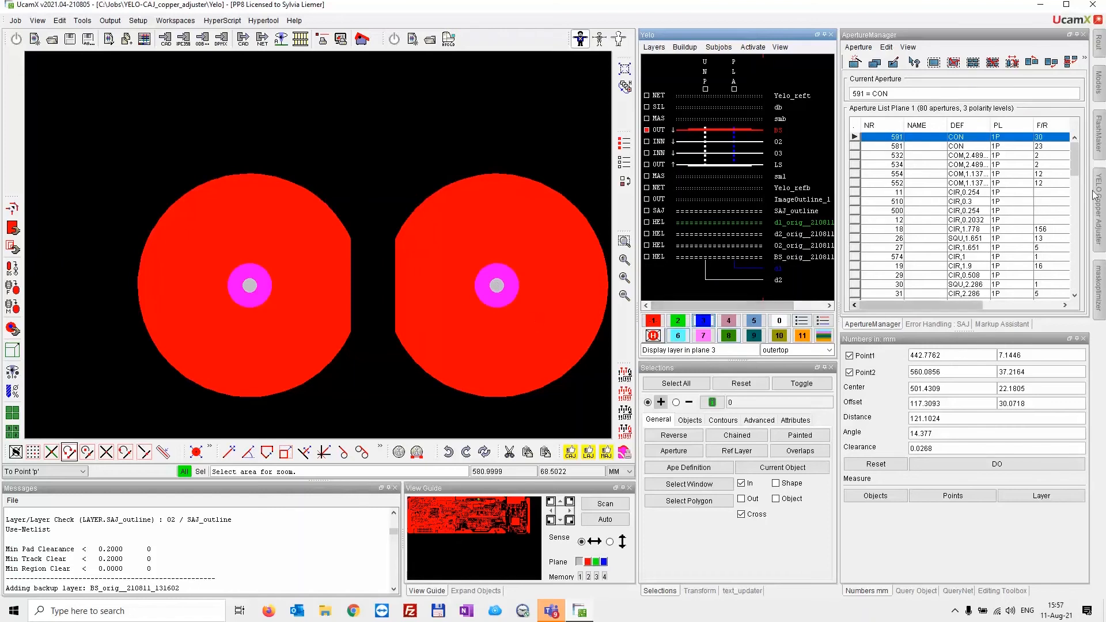
- Check the minimum hole size (excluding laser via) in the YELO Copper Adjuster's verify parameters
click(1099, 212)
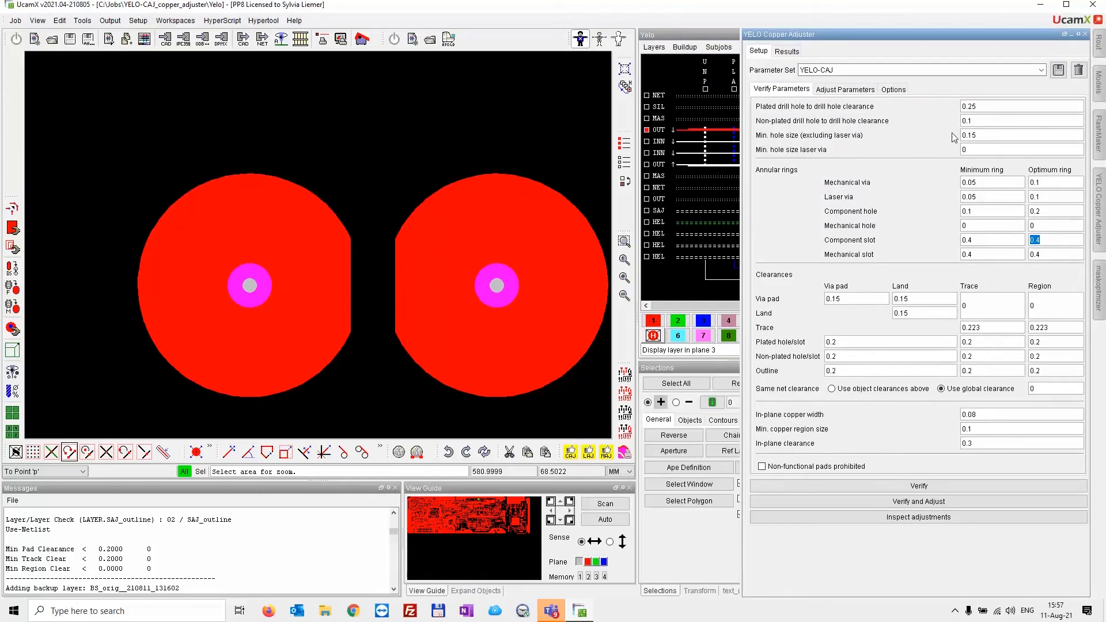
double_click(982, 133)
click(1100, 212)
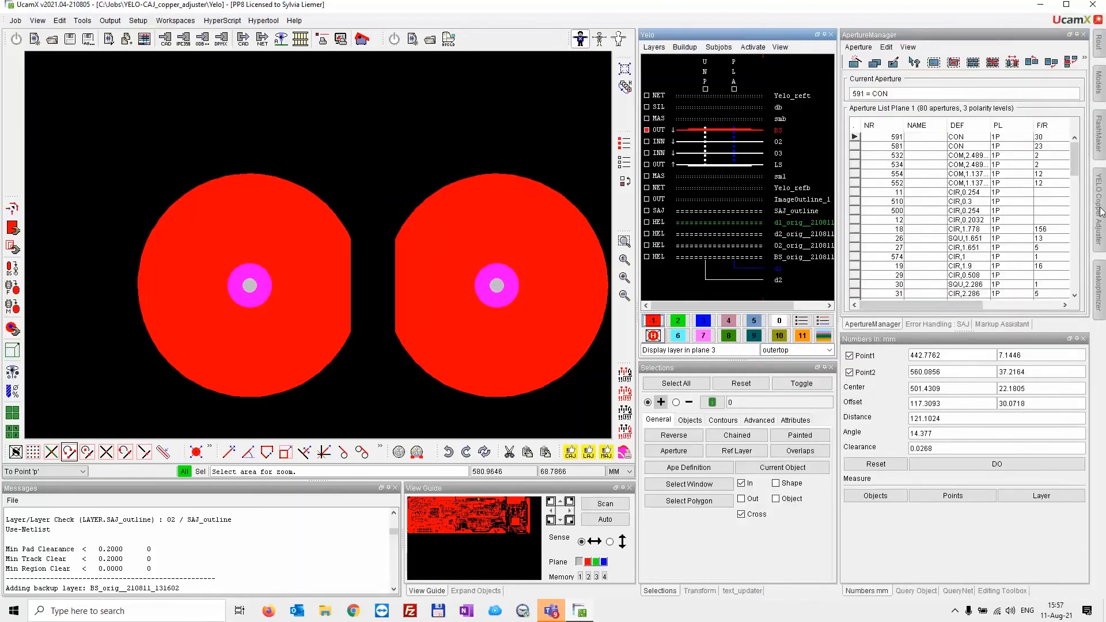
- Hide the drill layers at the dense hole pattern in the board's lower-left corner and display the backup copper layer BS_orig in plane 3
click(625, 242)
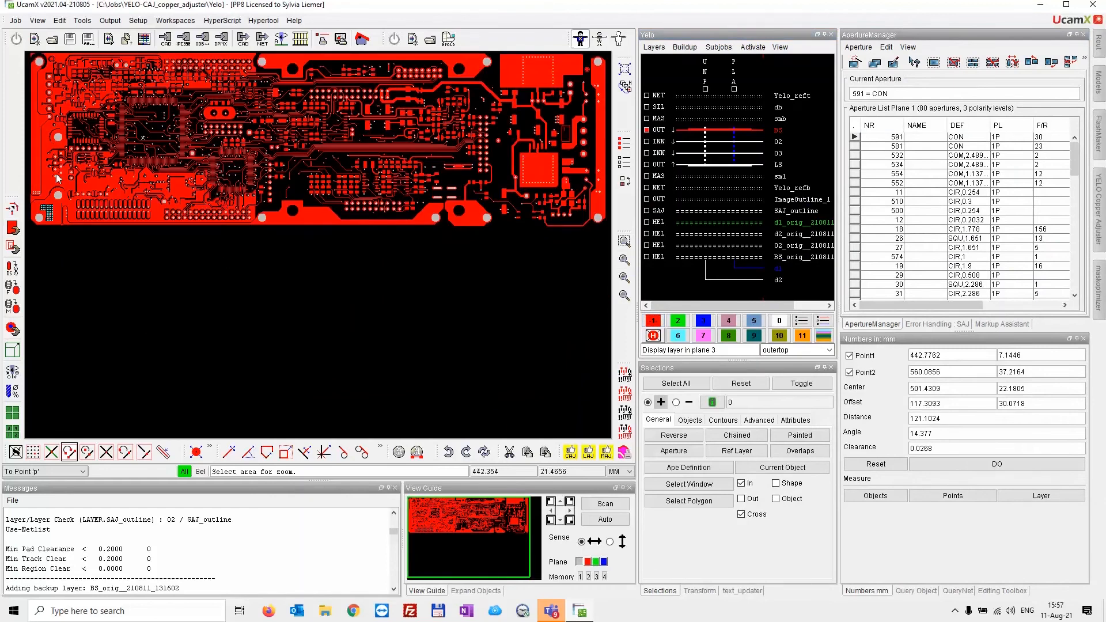
drag(70, 191, 26, 233)
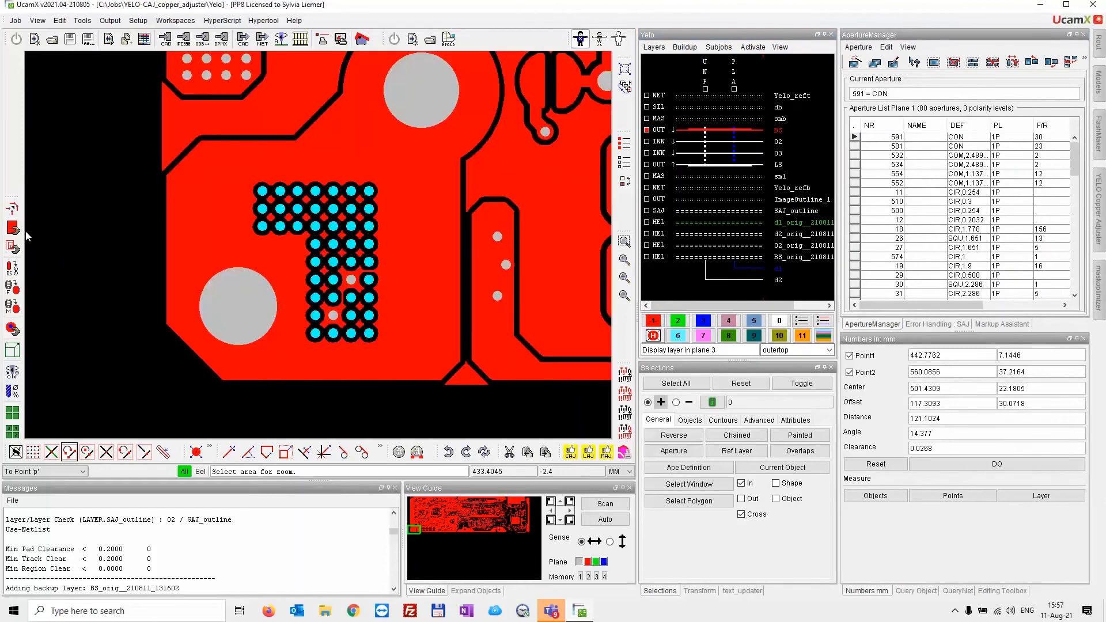
drag(247, 175, 293, 223)
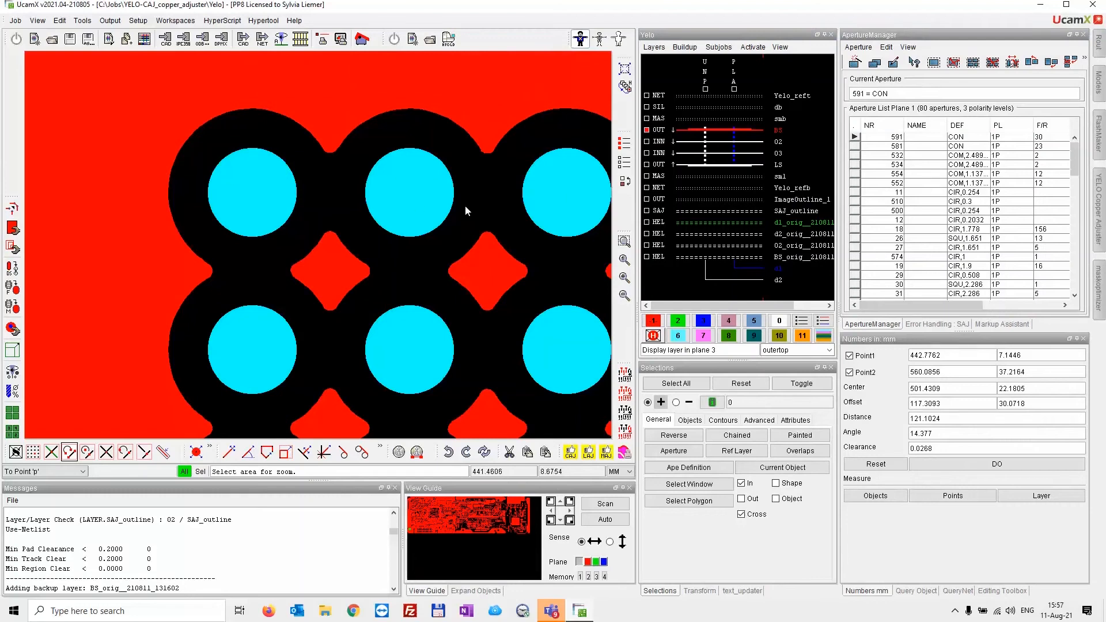
click(779, 322)
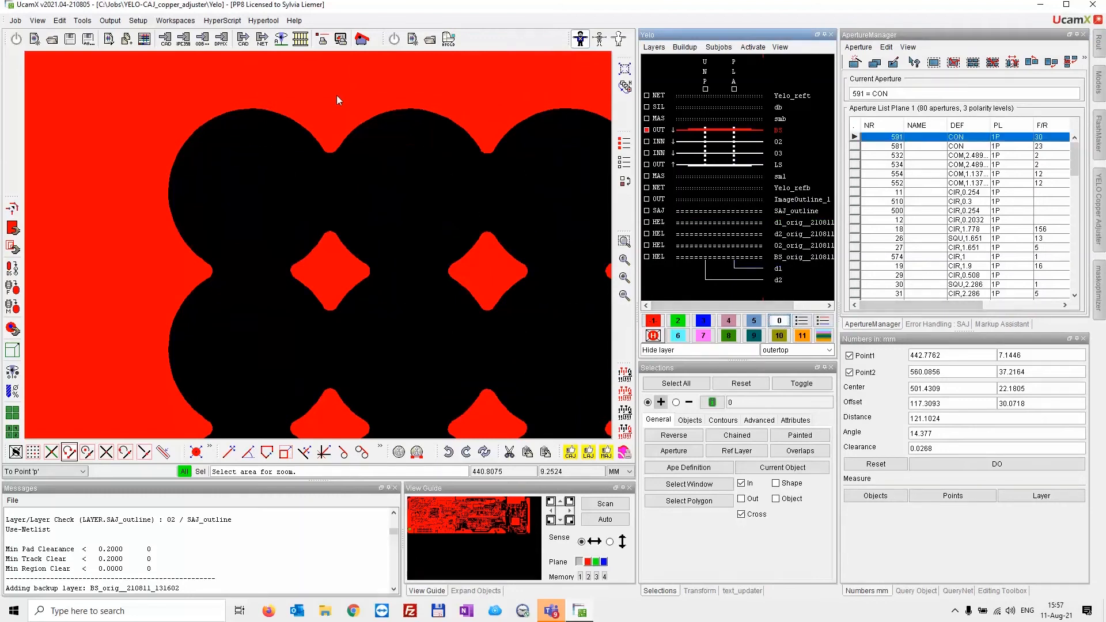
click(704, 321)
click(775, 256)
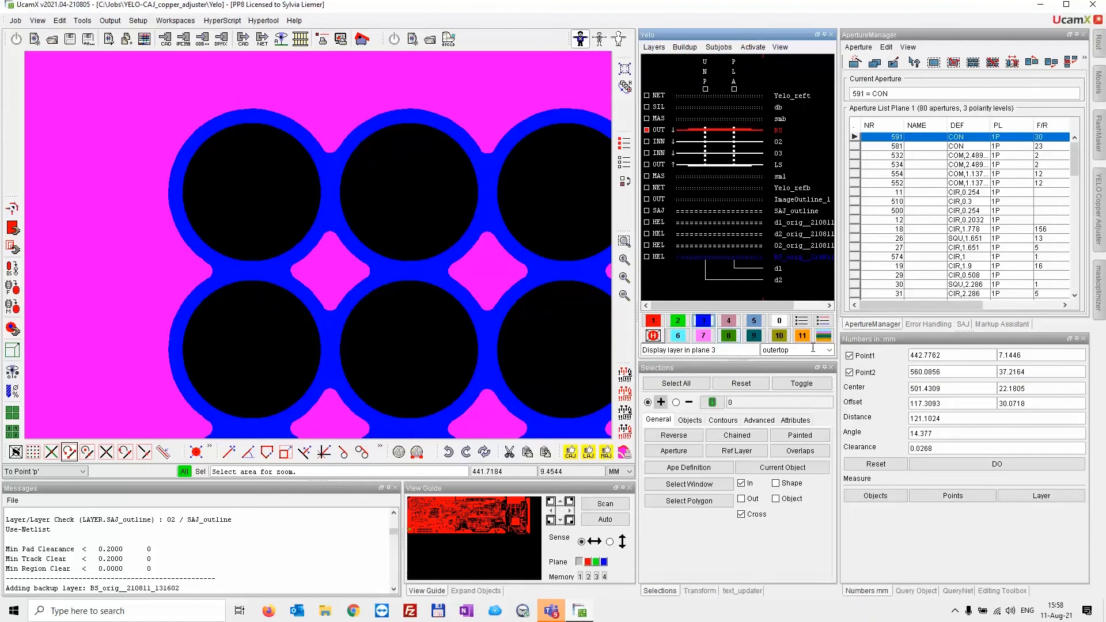
- Hide the BS_orig layer and inspect the adjusted copper contours around the hole pattern in outline display
click(778, 320)
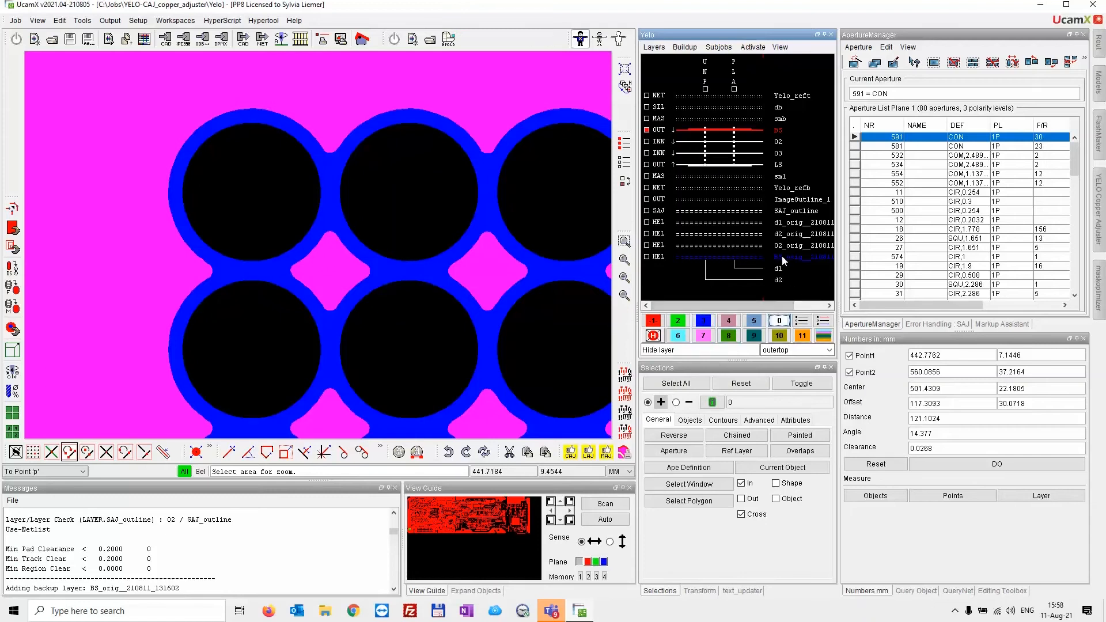
click(782, 256)
click(600, 39)
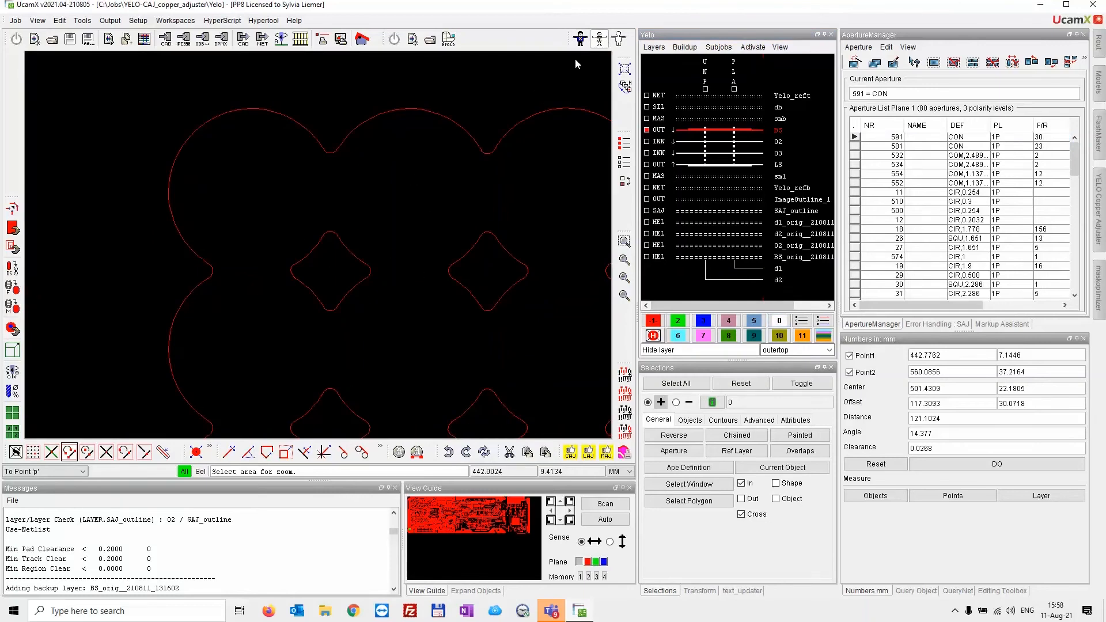
click(600, 39)
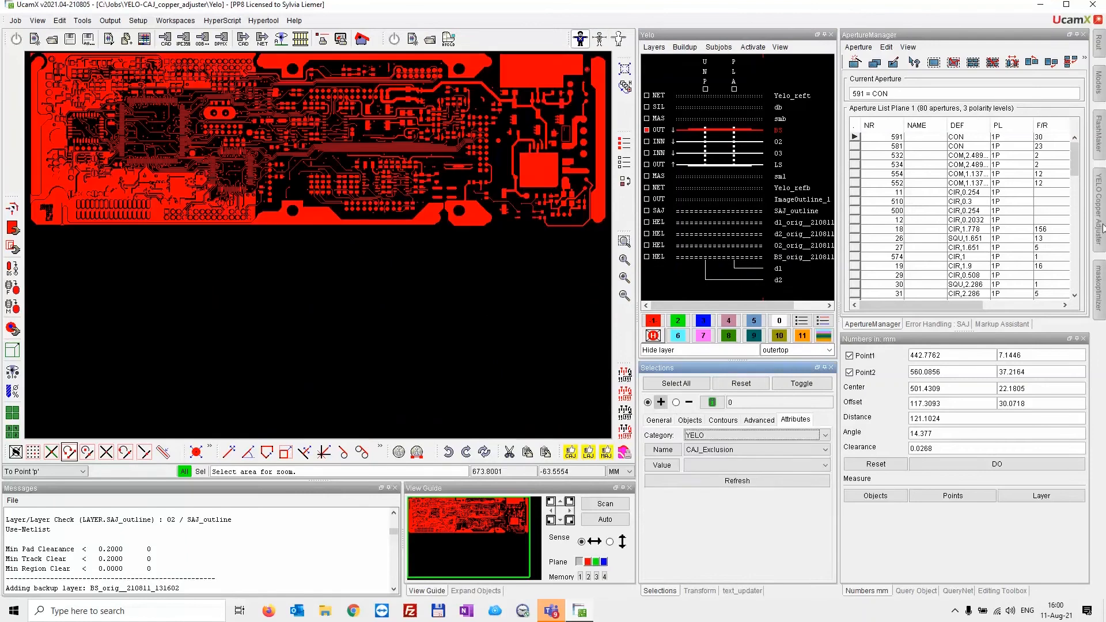
- Enable ignoring non-functional copper in the YELO Copper Adjuster options
click(1100, 199)
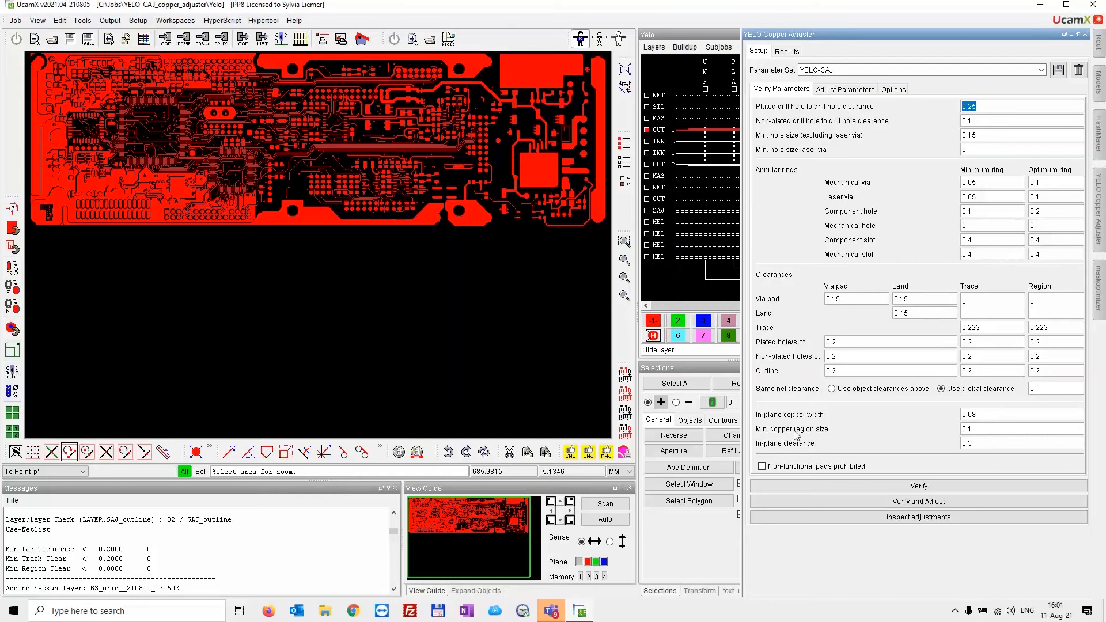
click(893, 89)
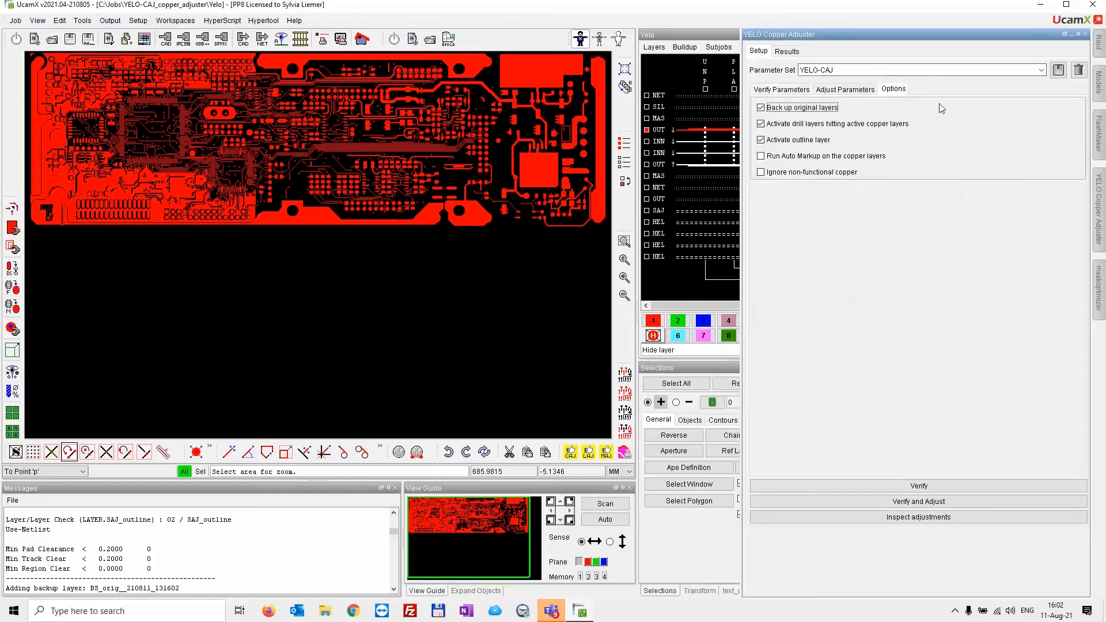
click(761, 172)
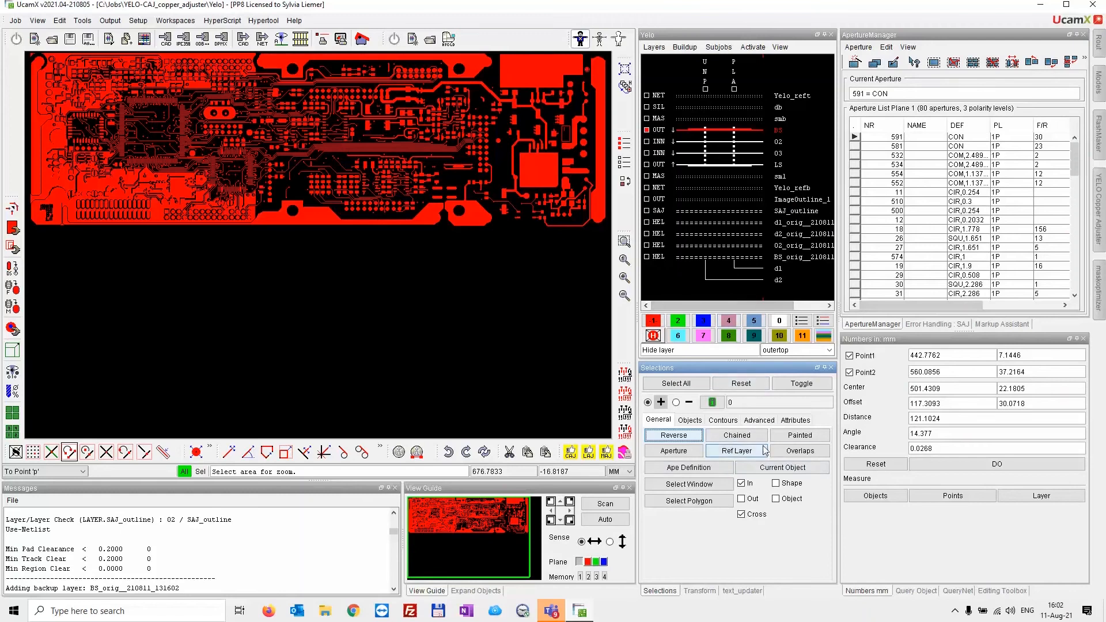
- Set the attribute selection to category YELO and attribute name CAJ_Exclusion
click(801, 421)
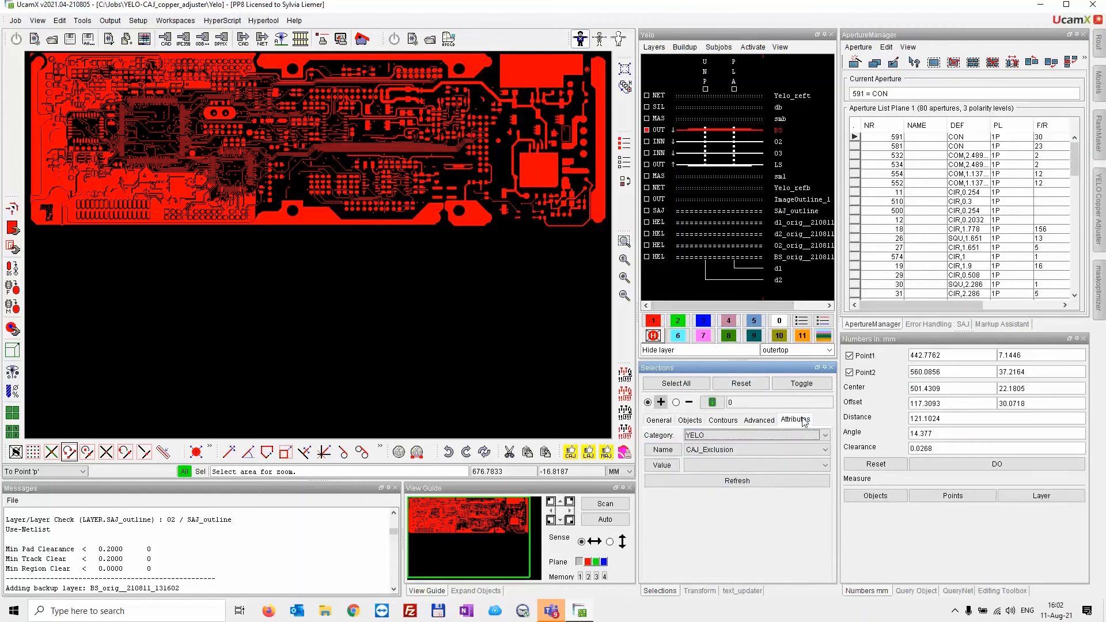
click(700, 437)
click(699, 437)
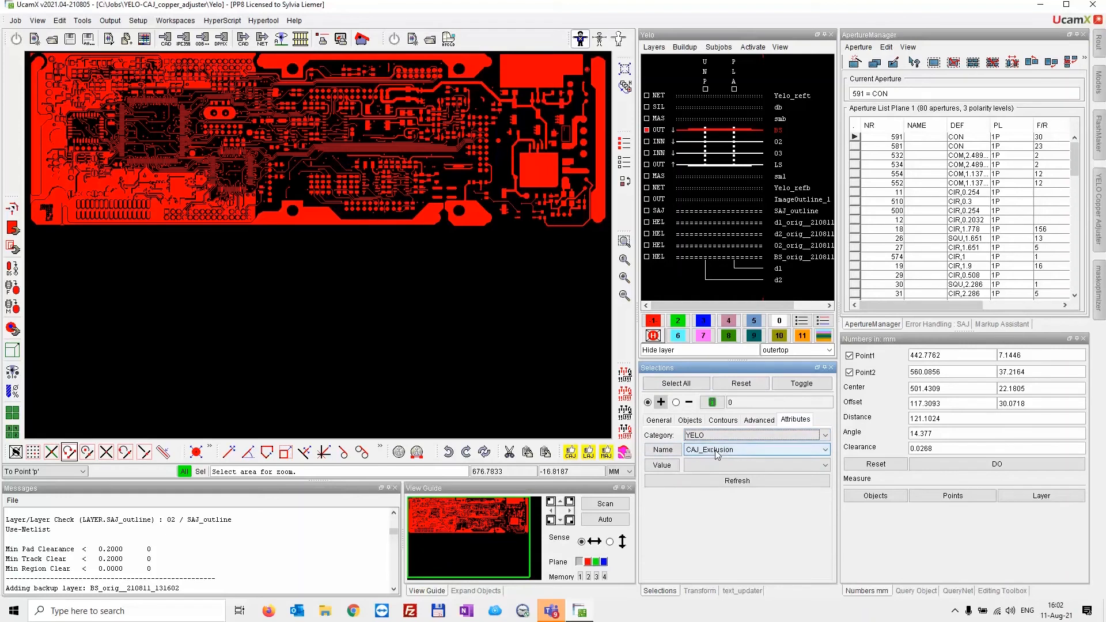
click(716, 451)
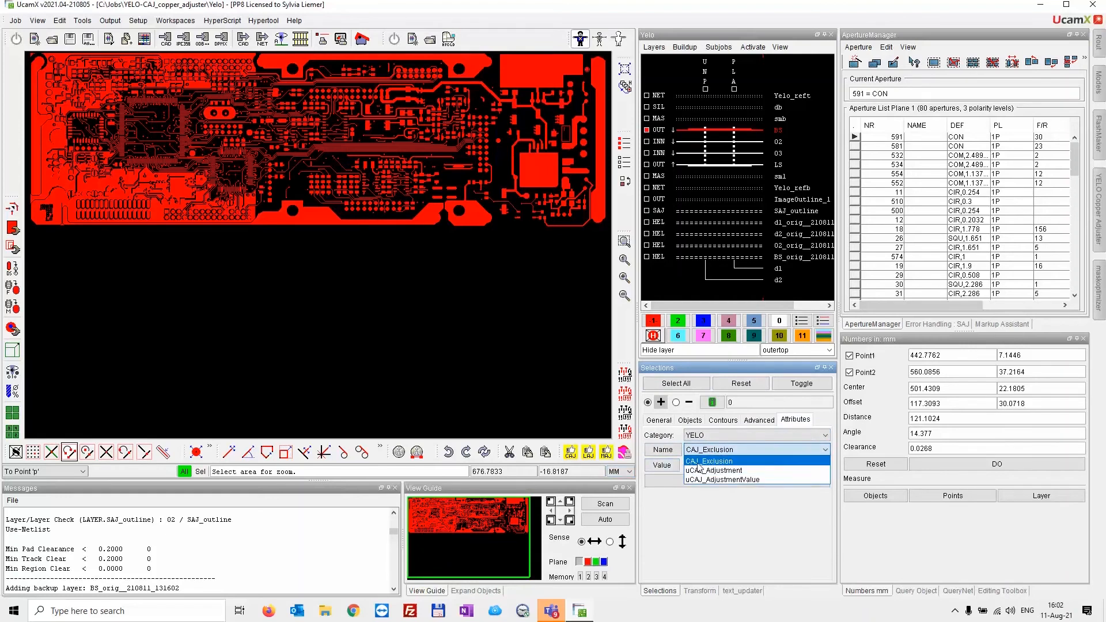
click(718, 462)
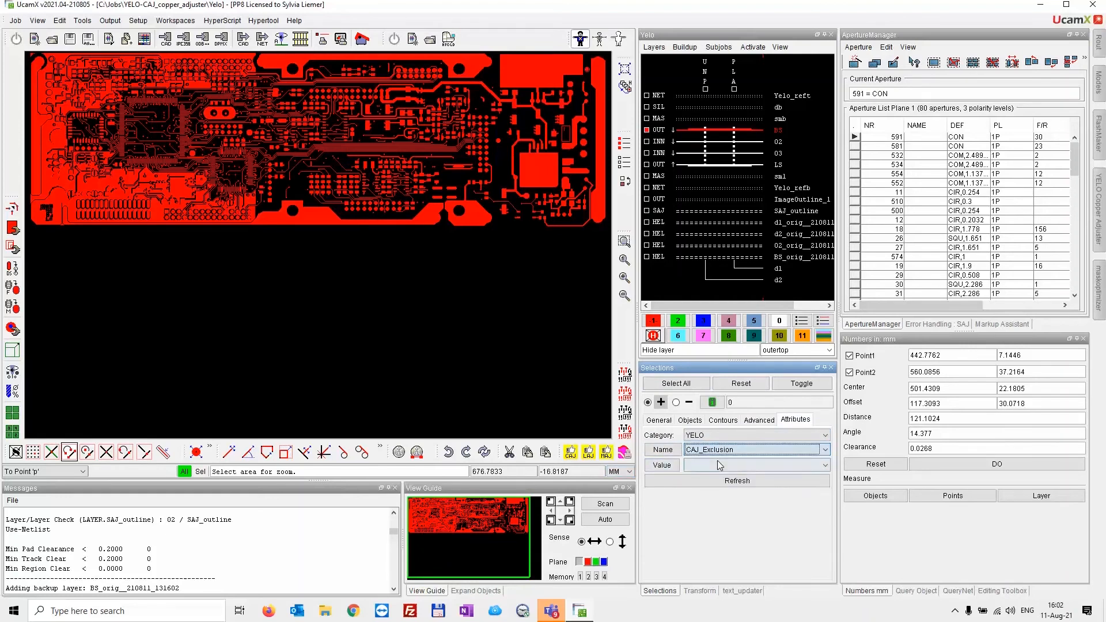
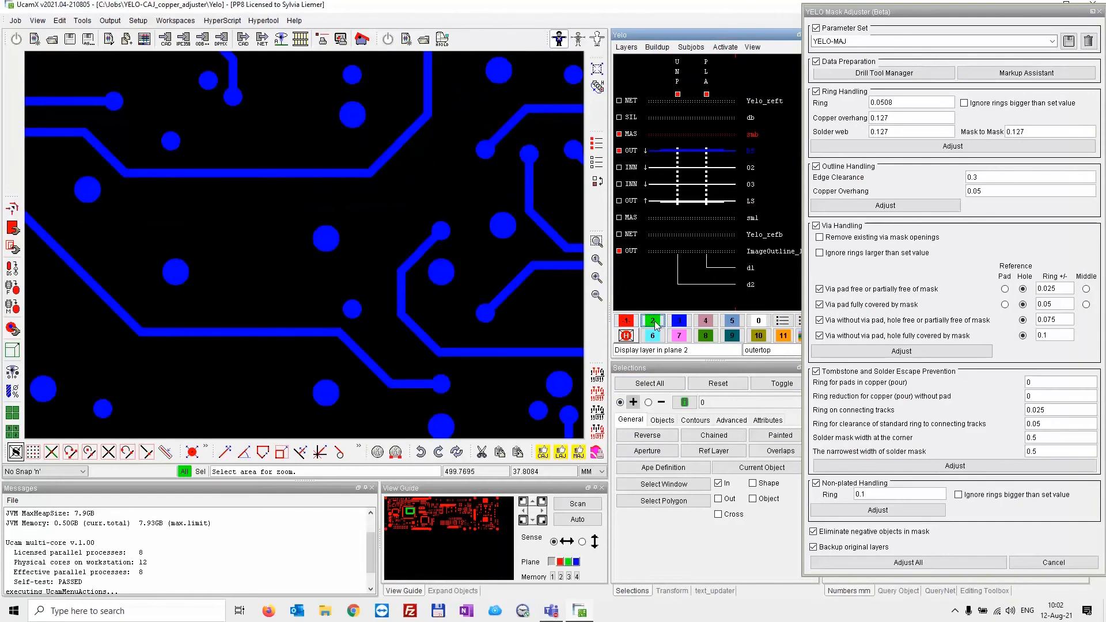
- Display drill layer d1 in plane 2 and adjust the via mask openings with the Middle reference for both via pad cases
click(748, 267)
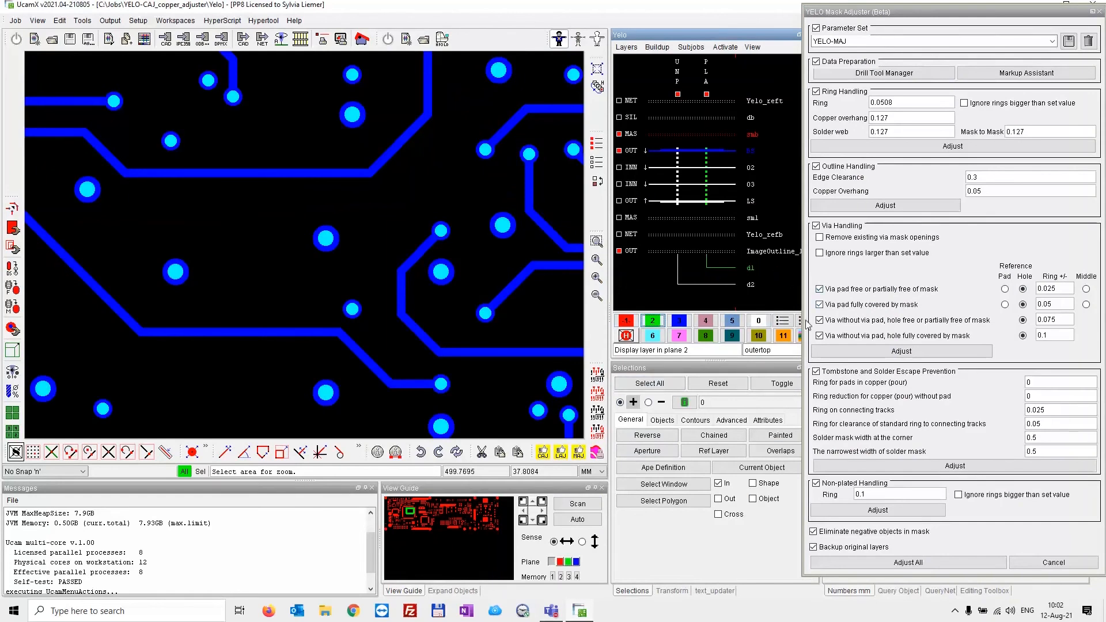
click(1086, 289)
click(1086, 304)
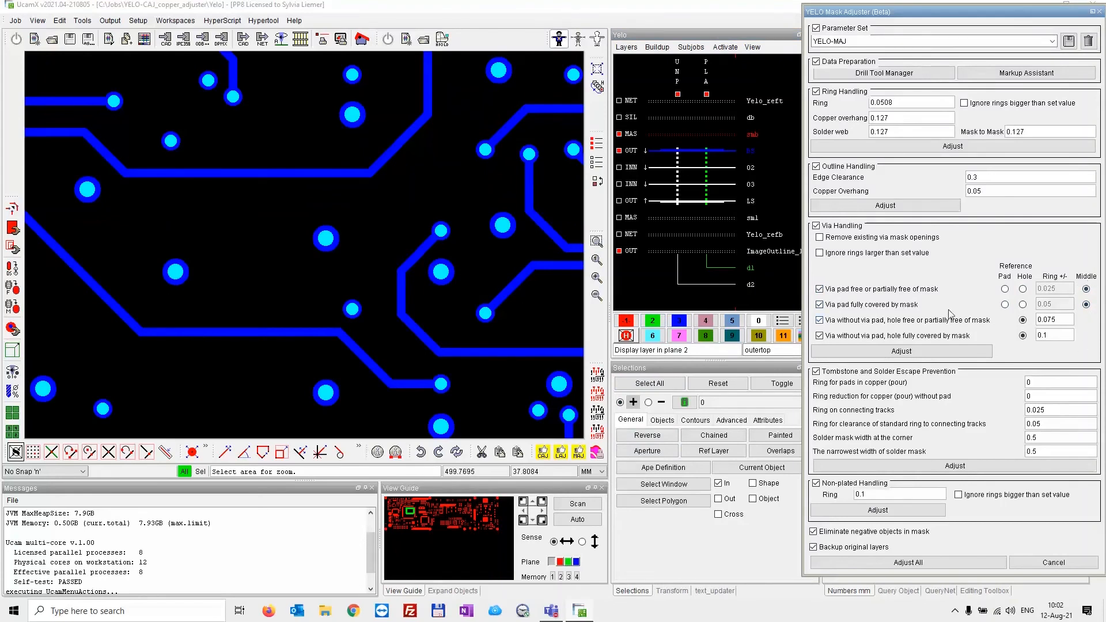
click(901, 351)
drag(295, 215, 355, 265)
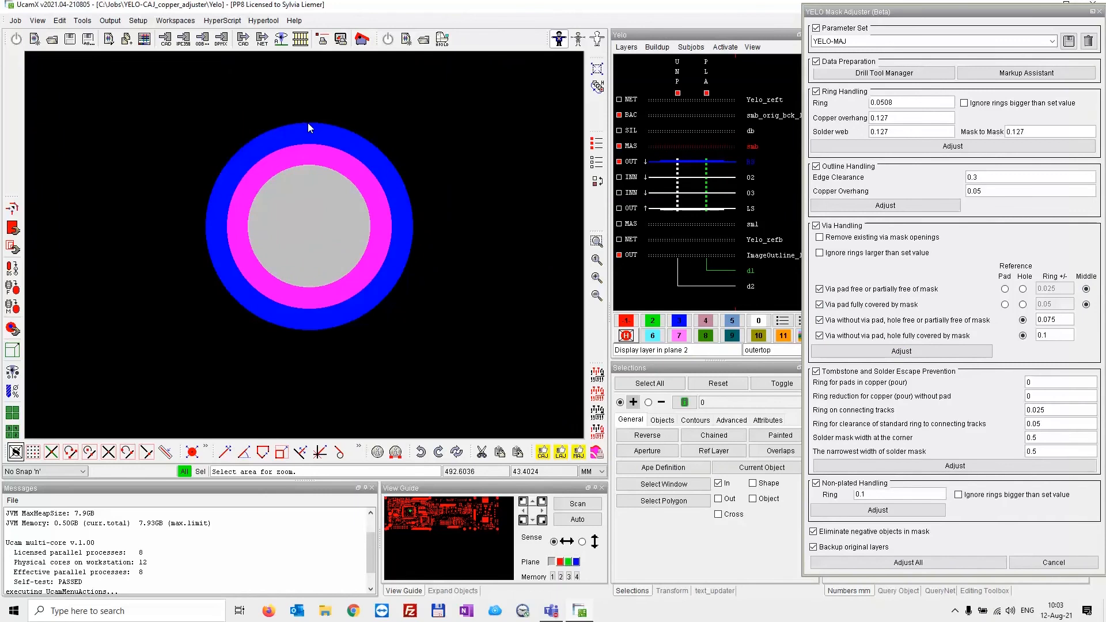
click(597, 259)
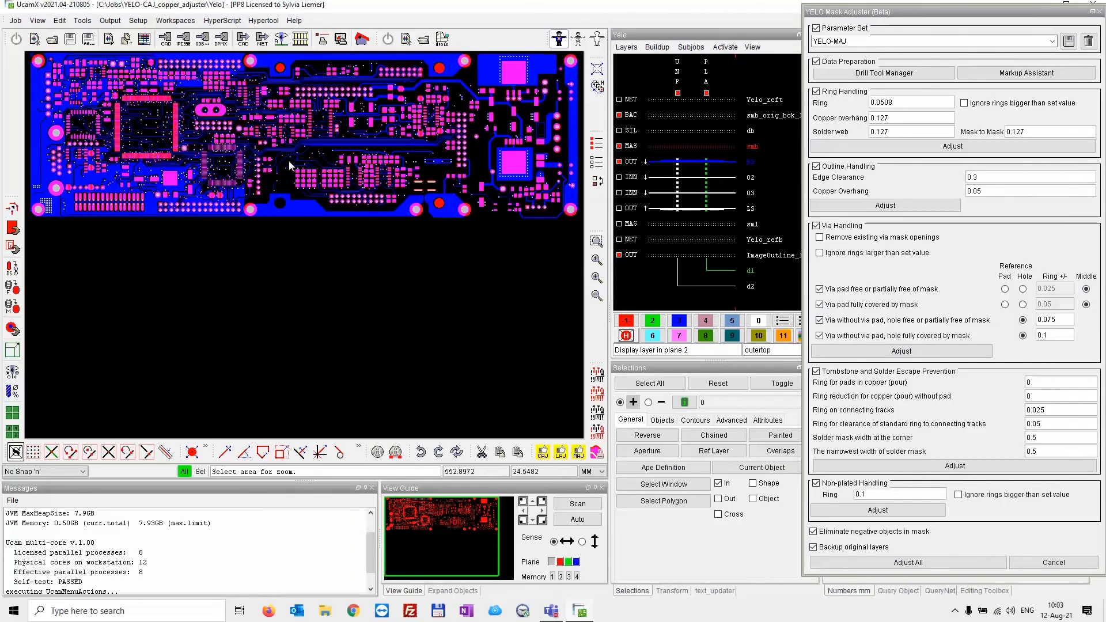
- Remove the existing via mask openings with the Via Handling adjustment and inspect the vias inside the quad chip footprint
click(821, 239)
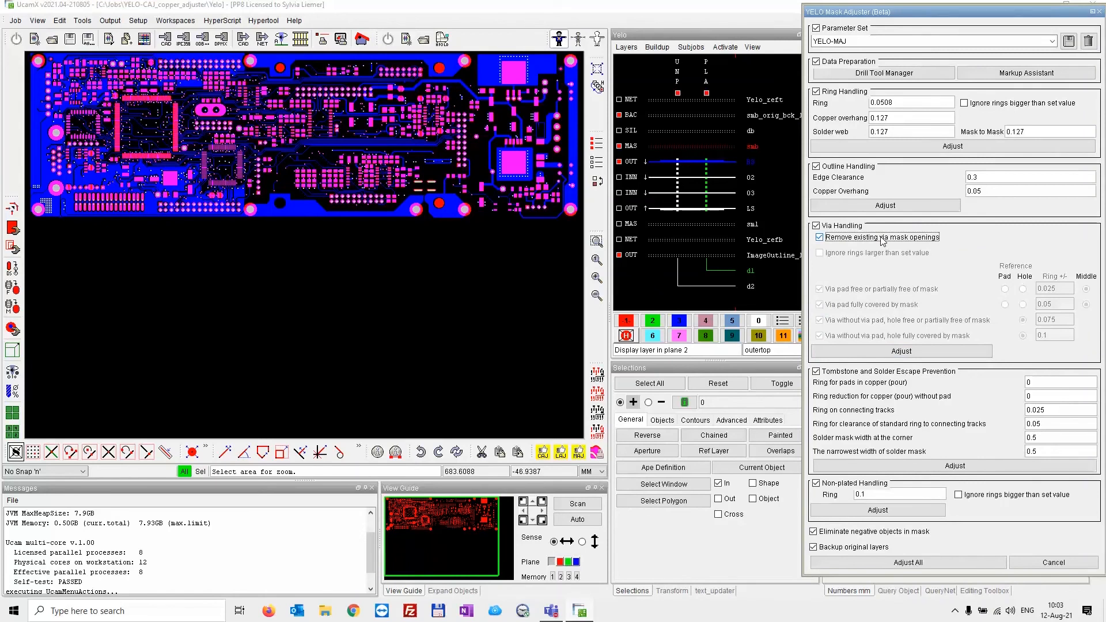
click(908, 353)
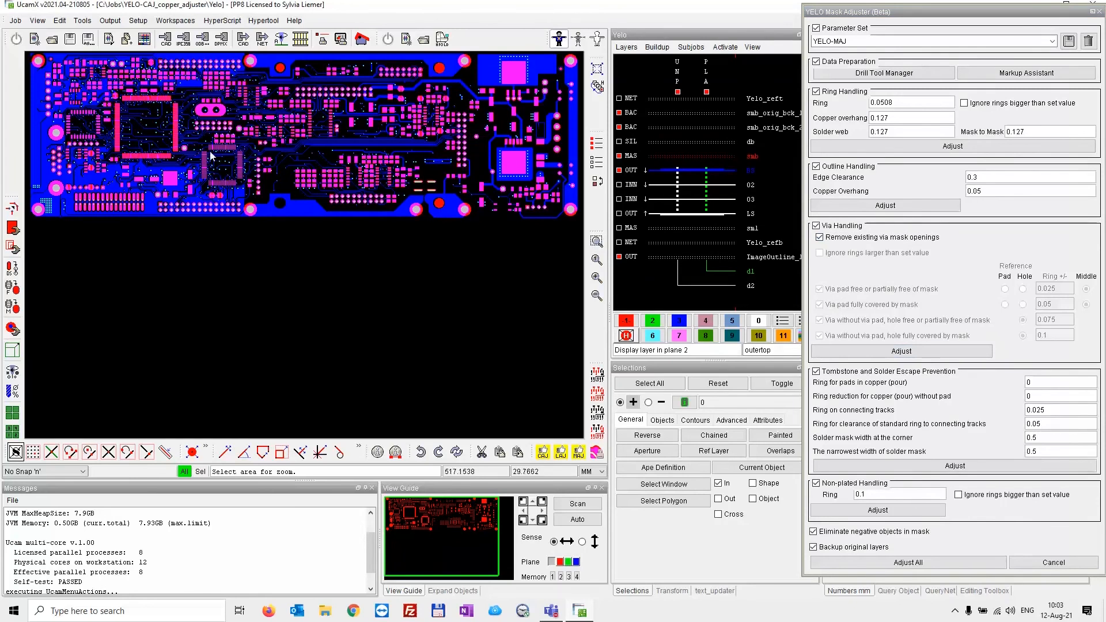
drag(200, 143, 255, 193)
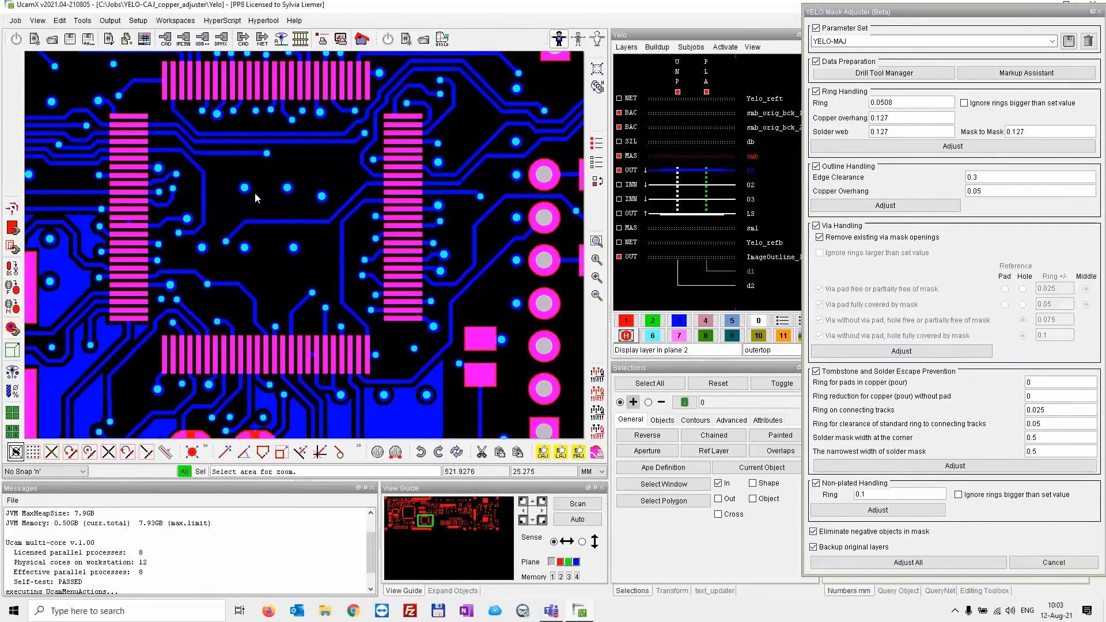
click(596, 243)
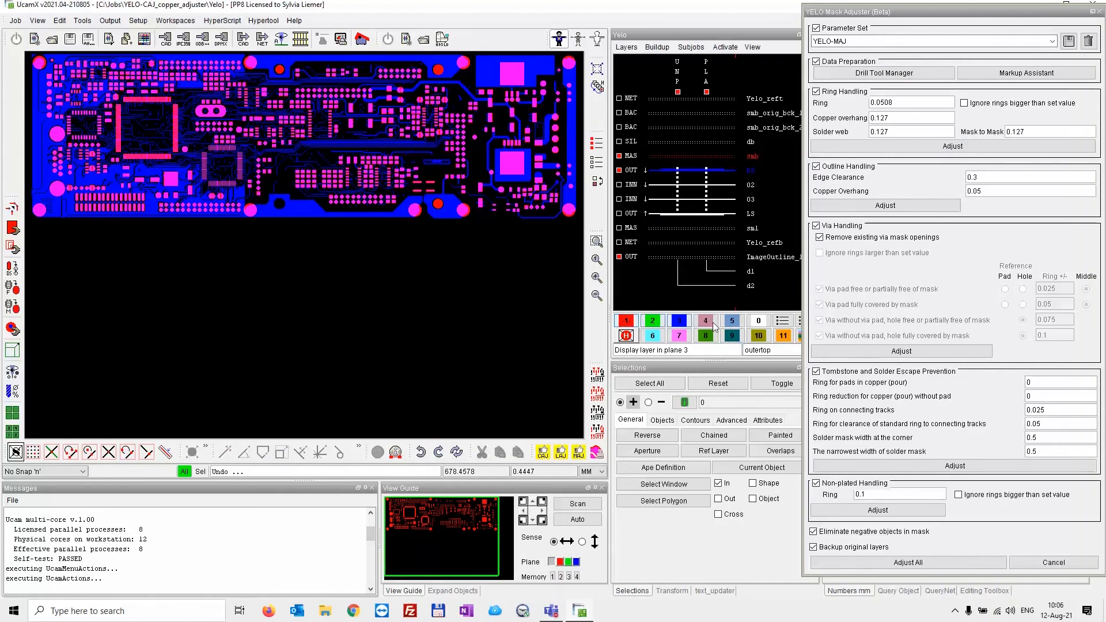
- Display only the image outline layer in plane 1, check the board cutout, and clear the layer display
click(632, 319)
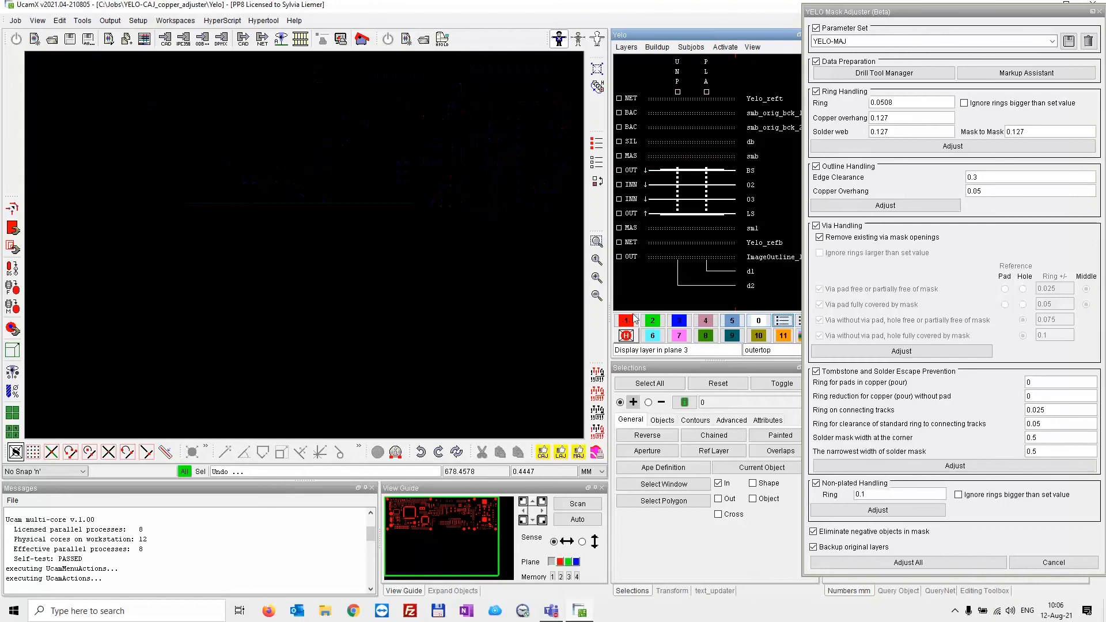
click(767, 256)
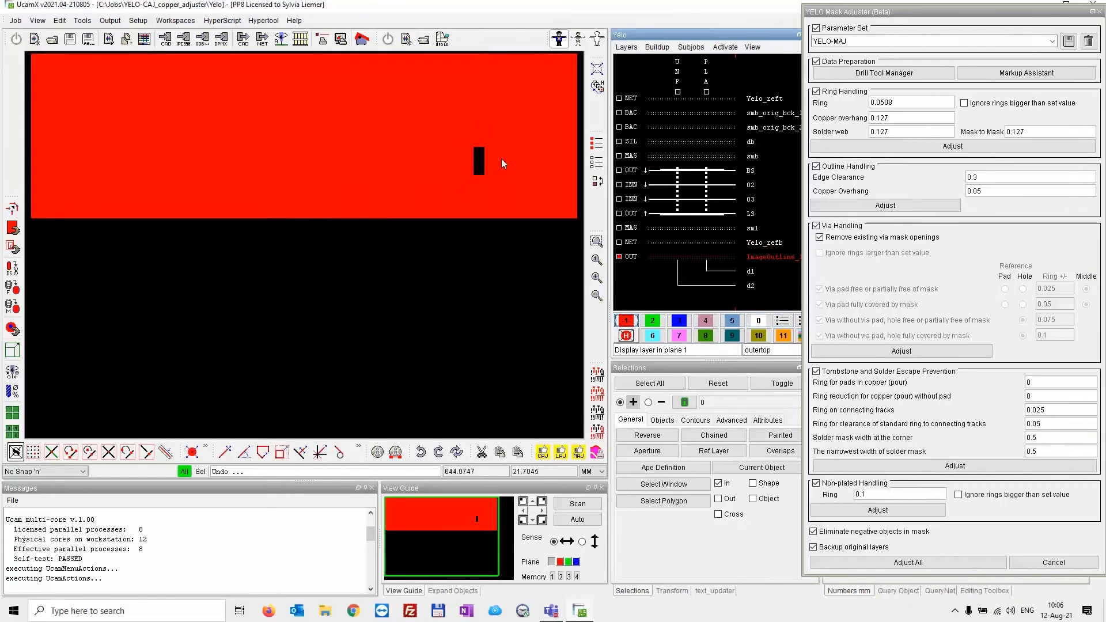
click(782, 320)
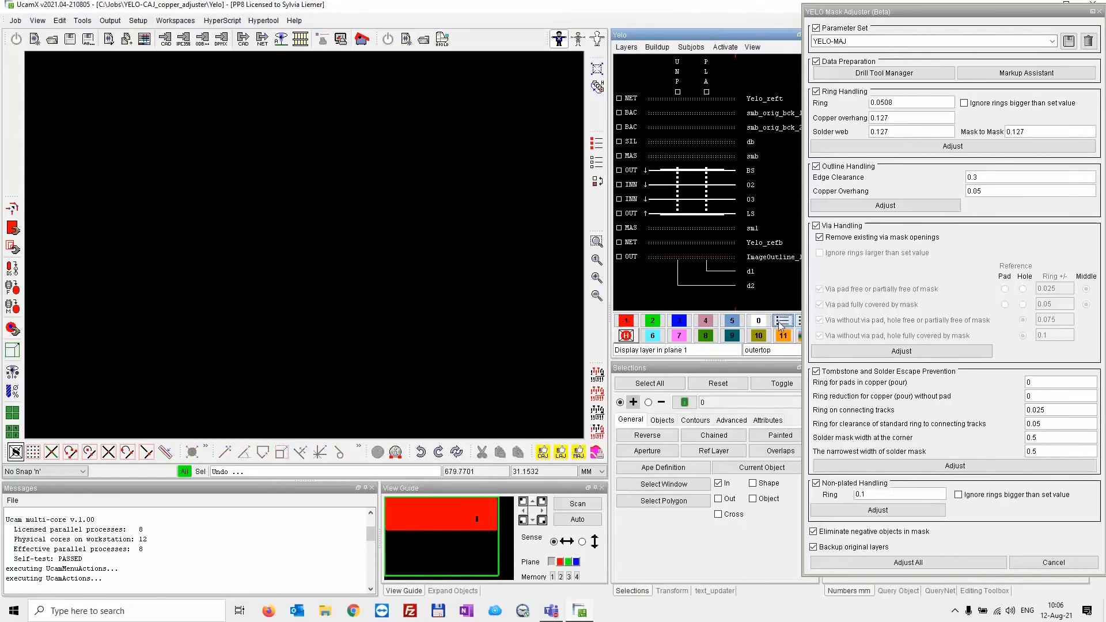
- Display solder mask layer smb in plane 1 and activate it together with outer layer BS, both drill layers and the image outline
click(697, 155)
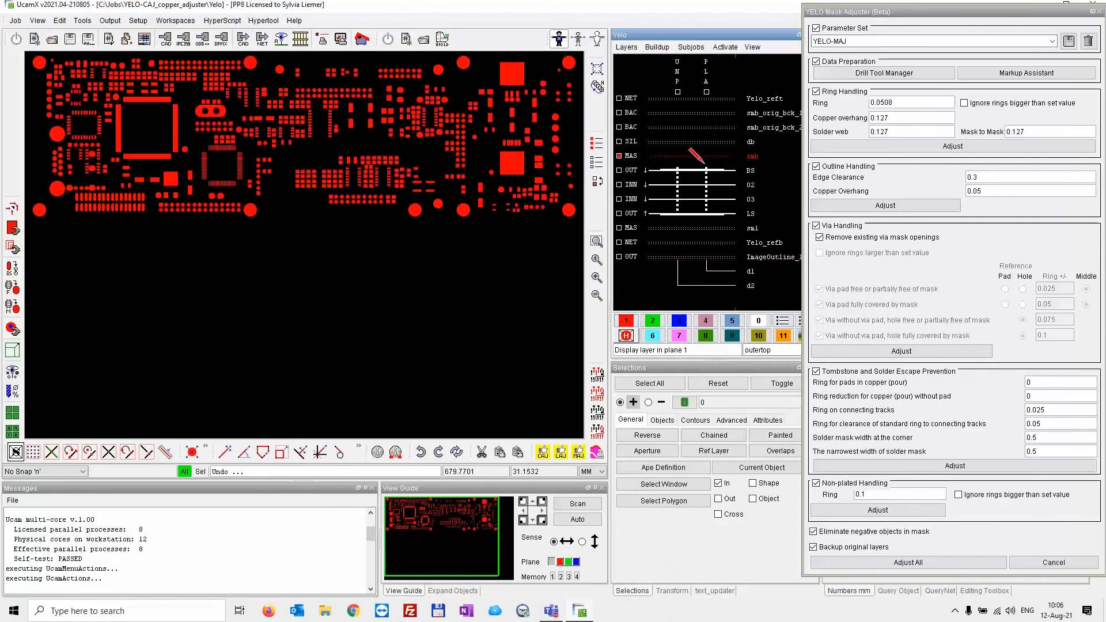
click(681, 96)
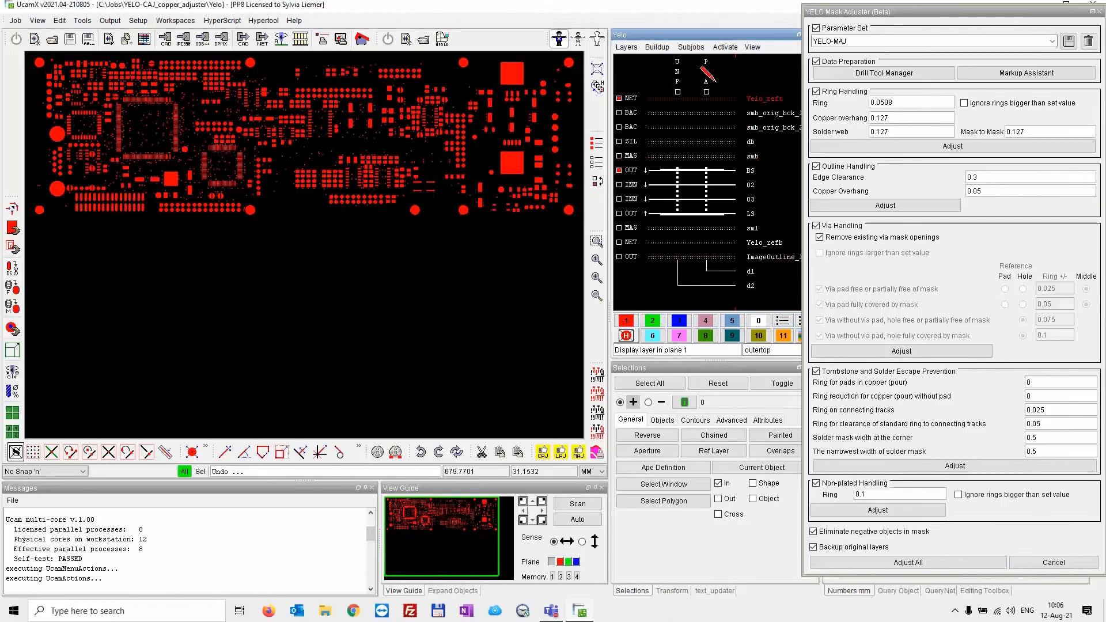
click(751, 156)
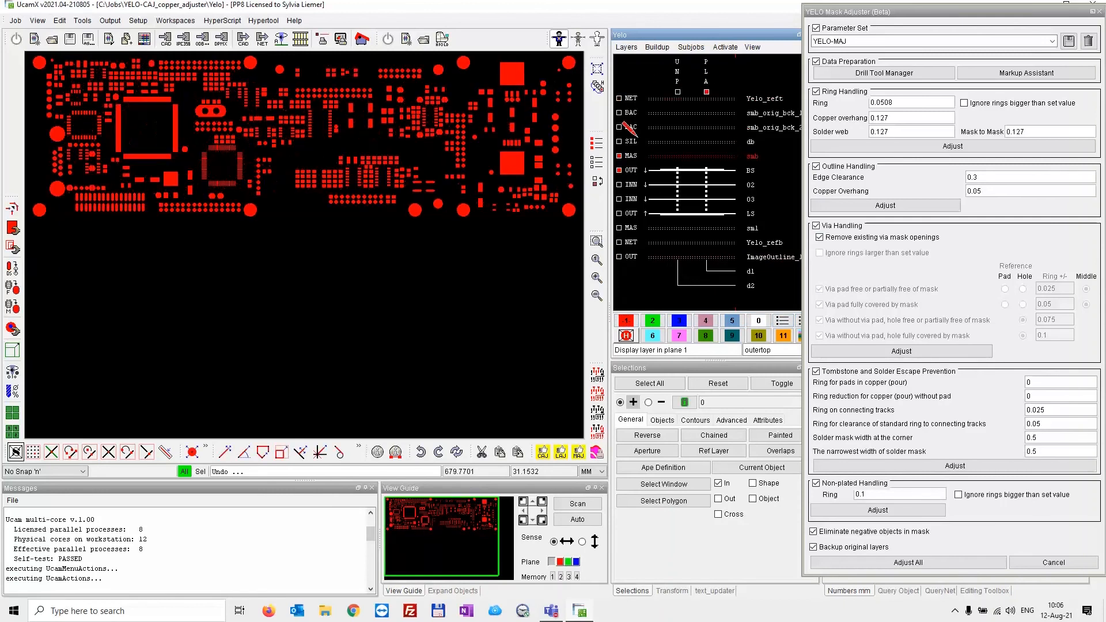
click(677, 91)
click(619, 255)
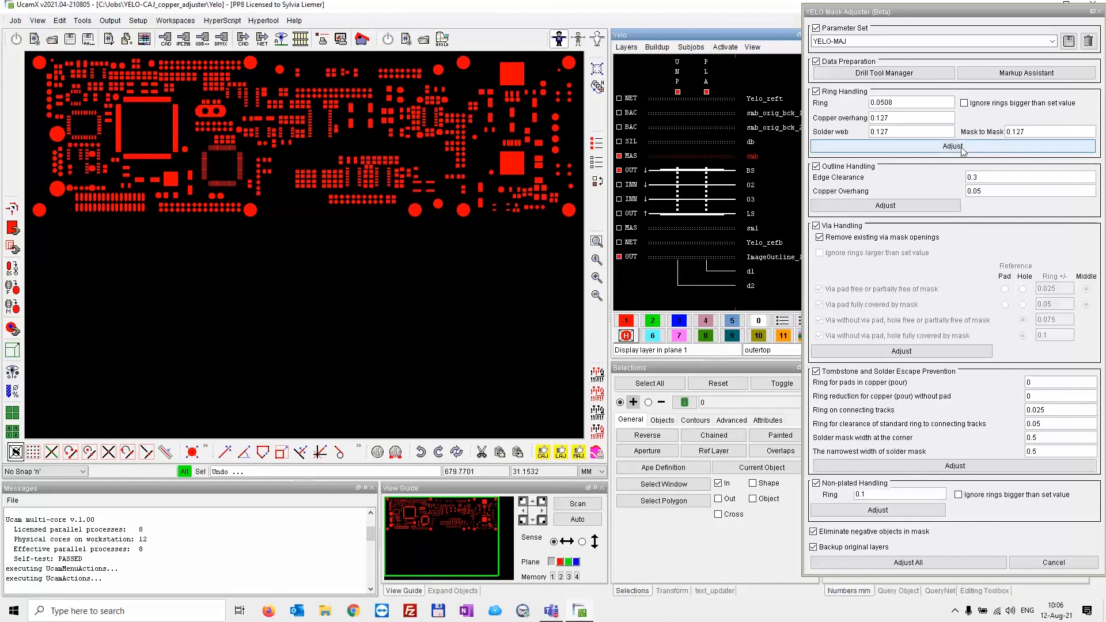
- Run the Outline Handling adjustment on the solder mask and close the layer validation report
click(931, 205)
click(699, 240)
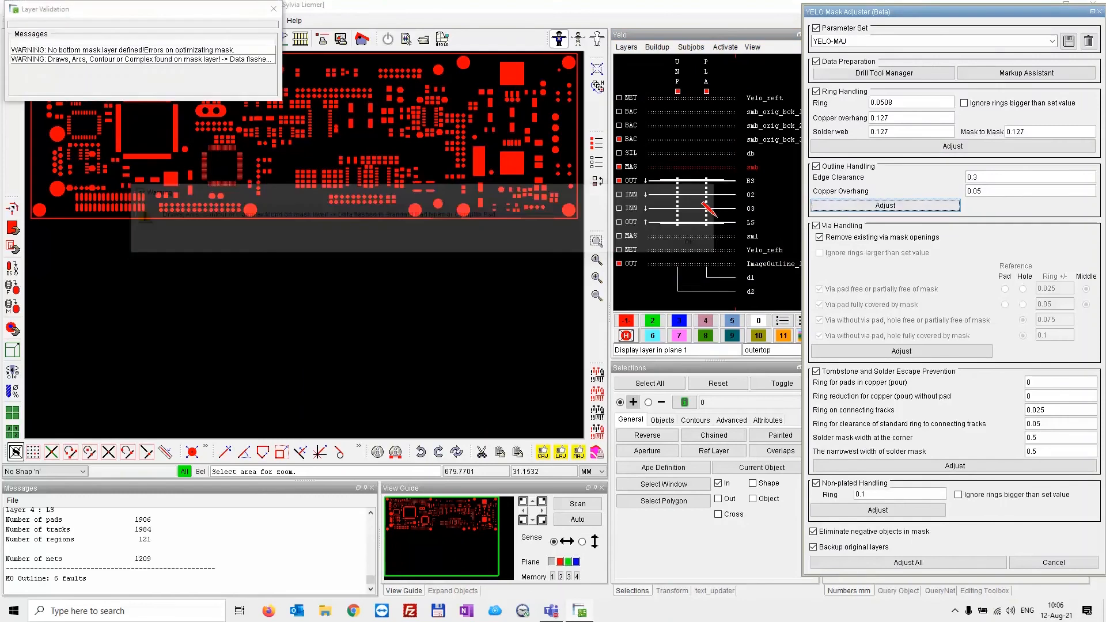
click(273, 9)
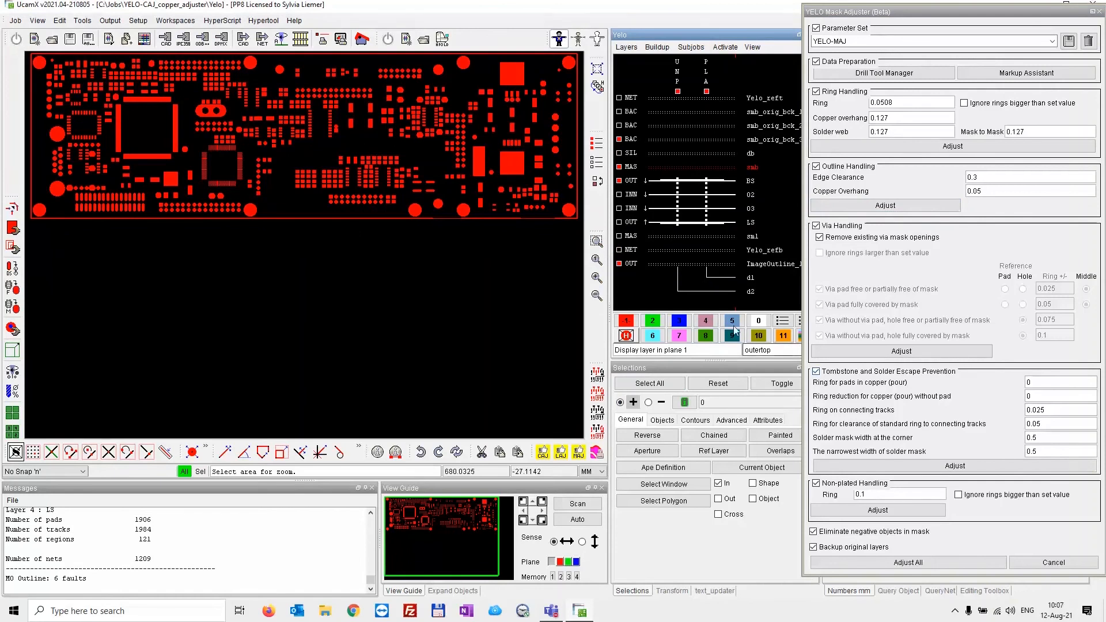
- Display the image outline layer in plane 3 and inspect the mask opening around the rectangular board cutout
click(679, 321)
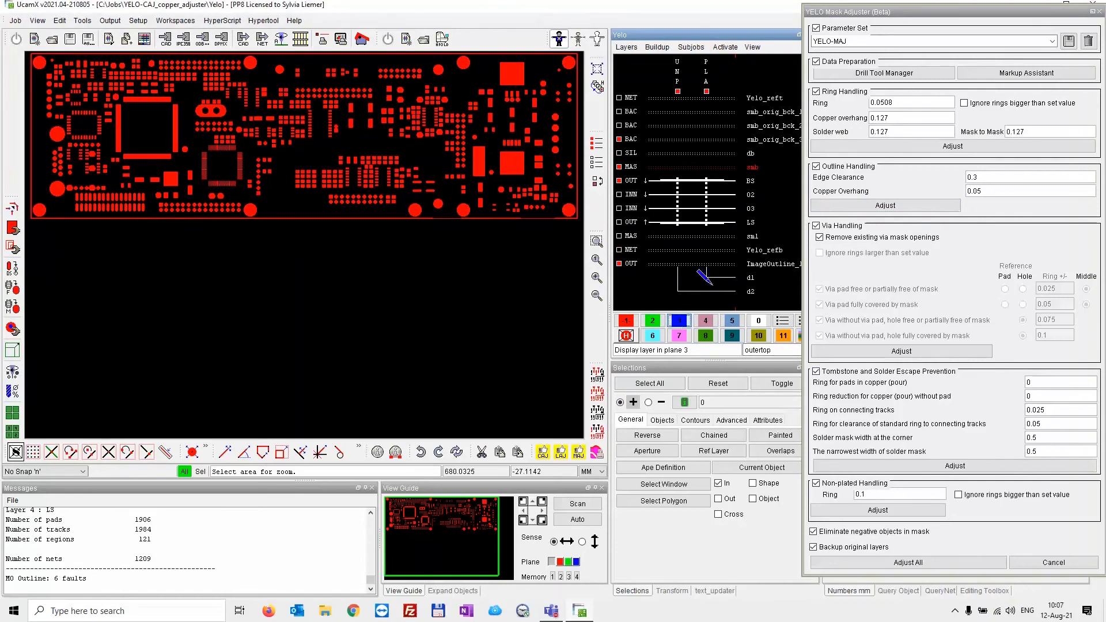
click(749, 262)
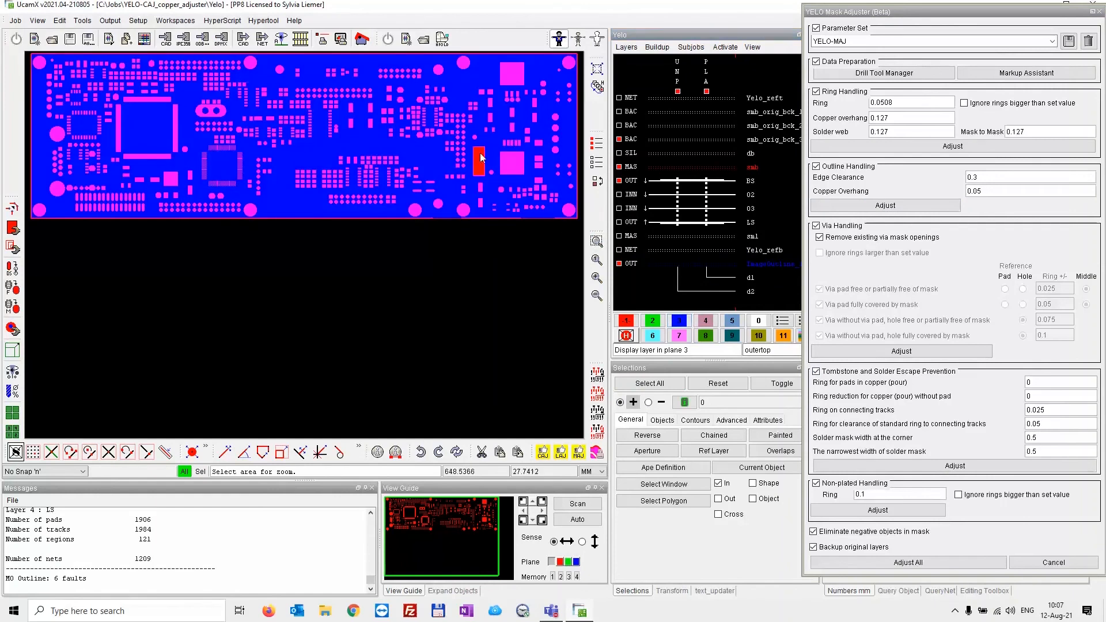
drag(469, 143, 491, 184)
click(491, 183)
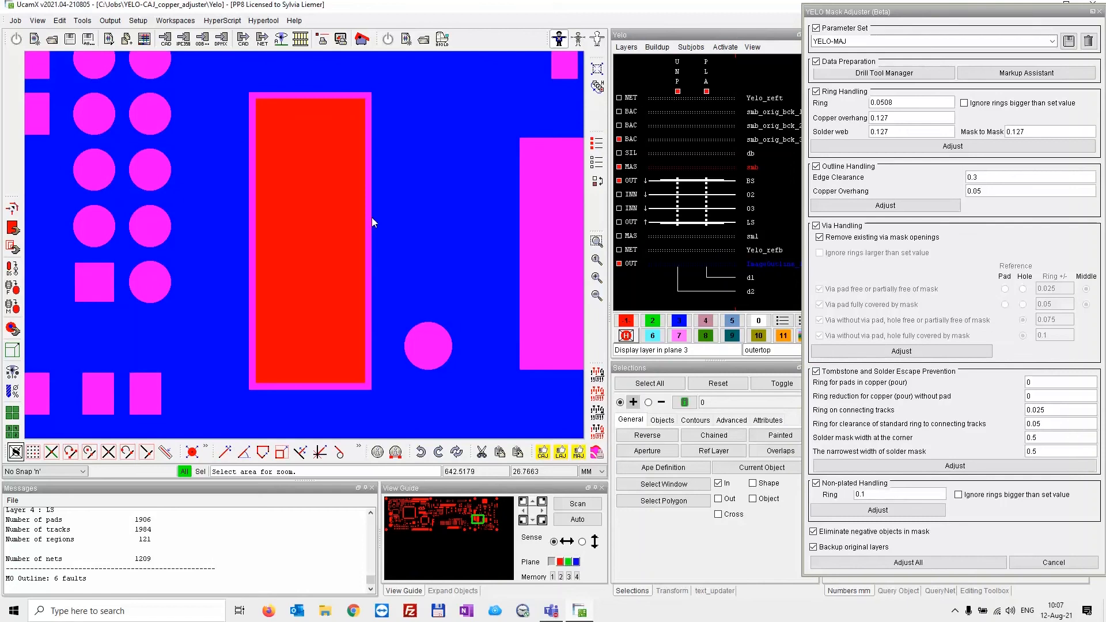
- Inspect the mask clearance along the lower board edge, comparing it with the outline and with outer layer BS in plane 3
click(596, 241)
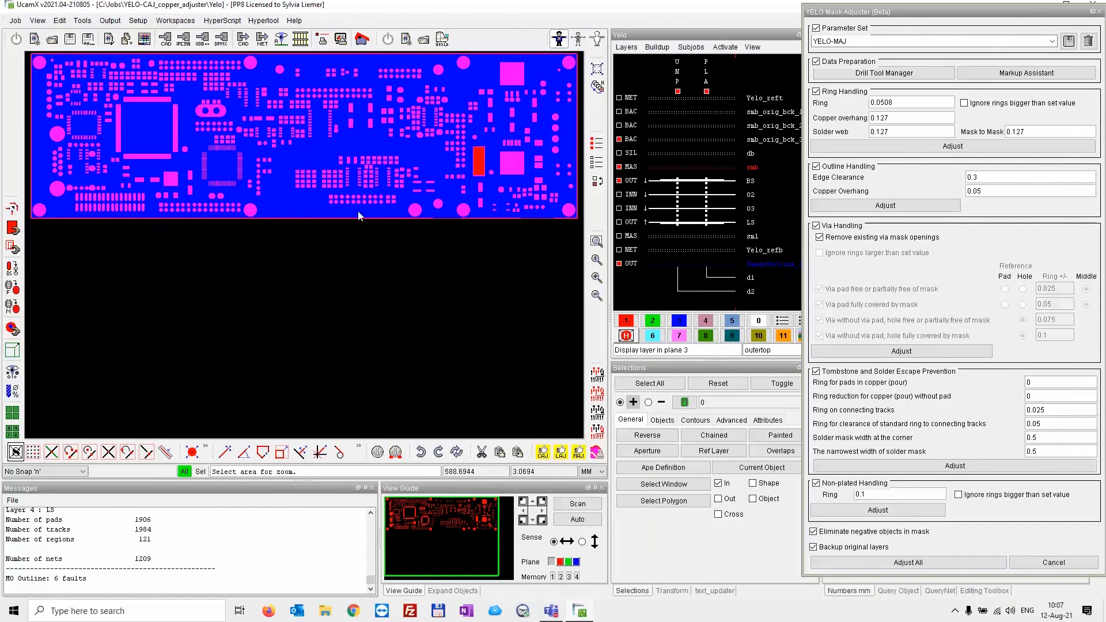
drag(349, 202, 379, 229)
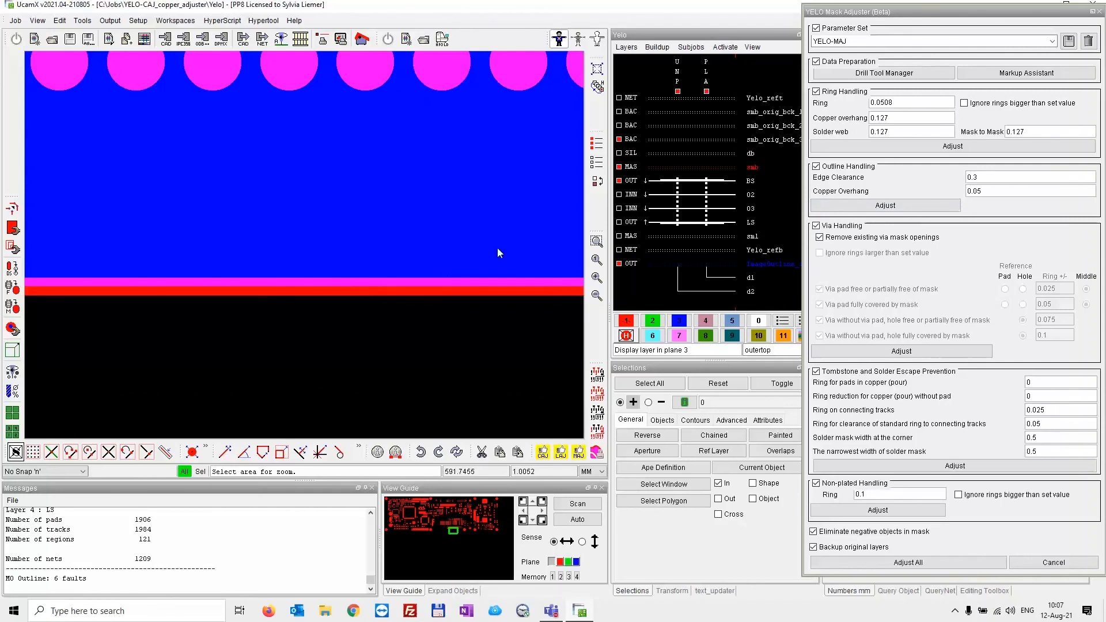
click(596, 262)
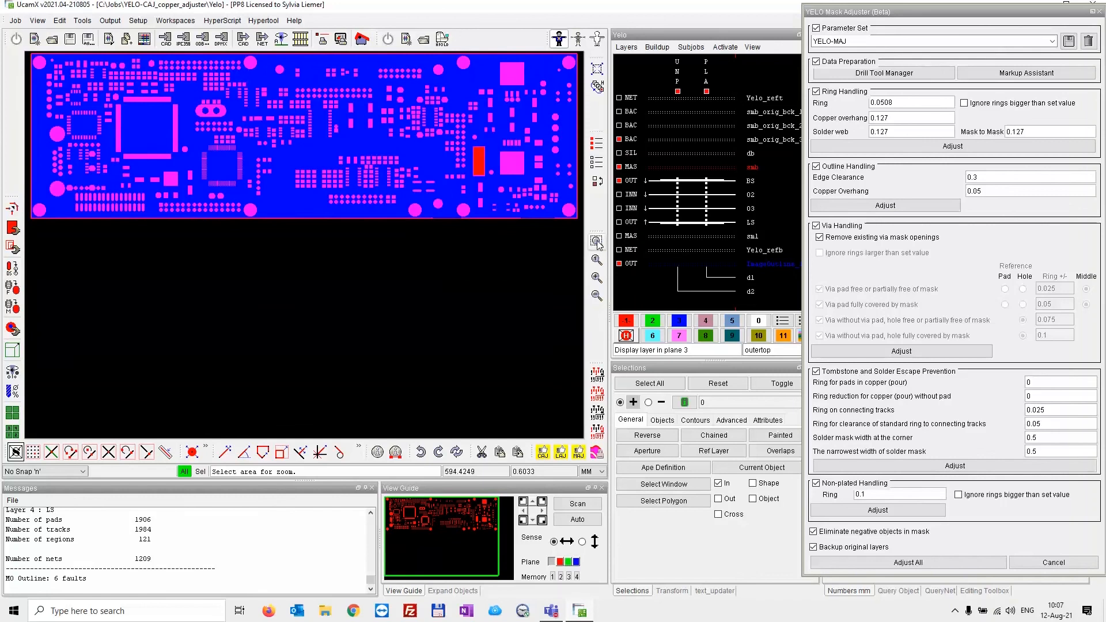
click(558, 221)
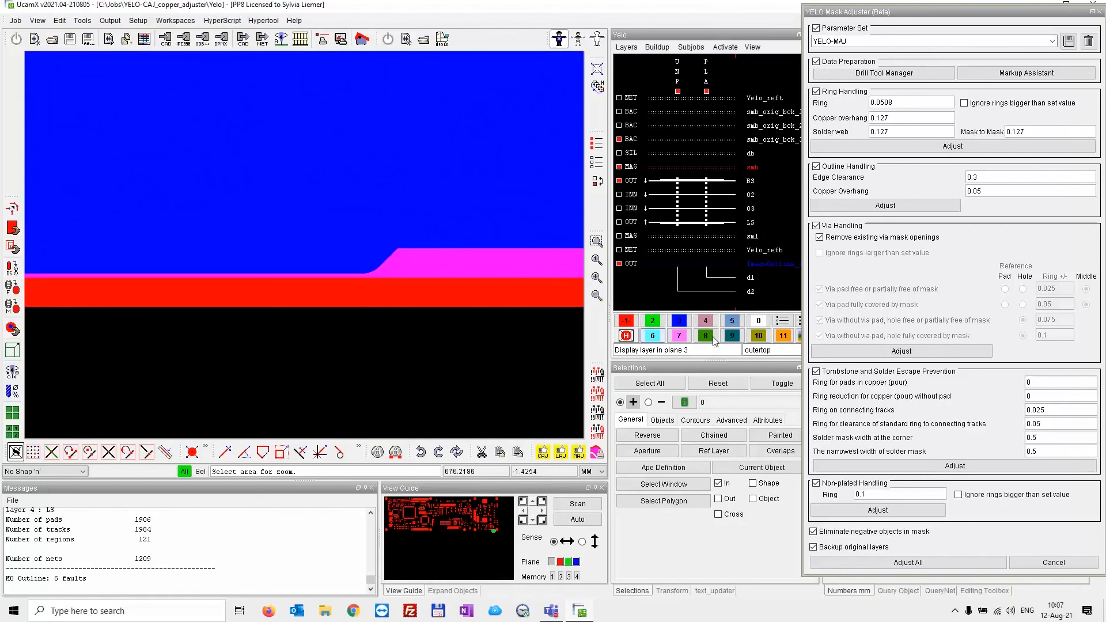
click(743, 180)
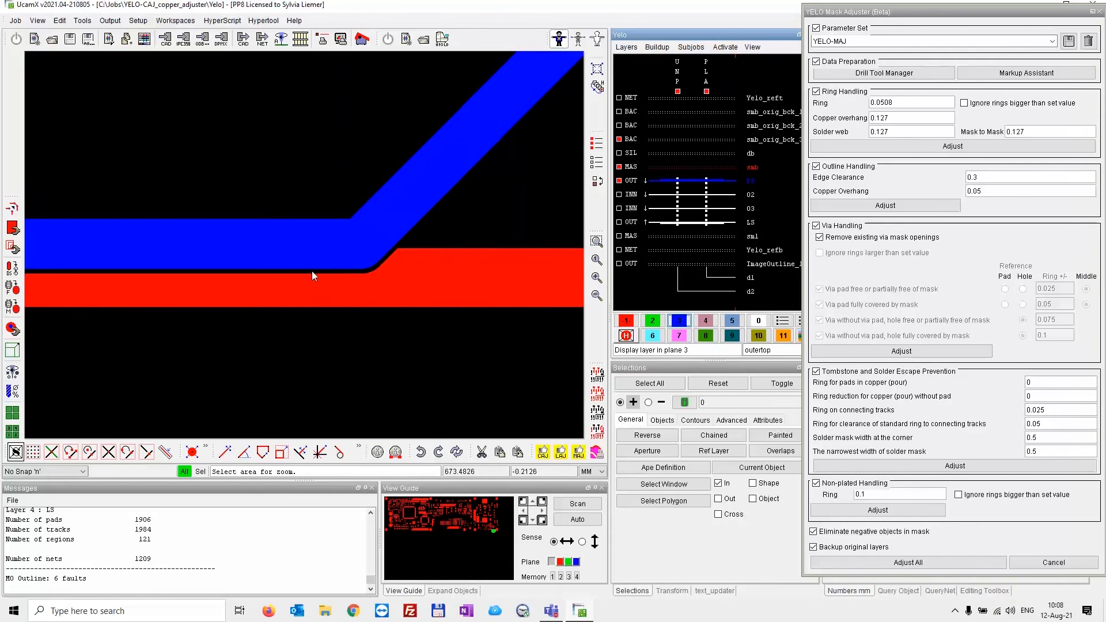
click(597, 260)
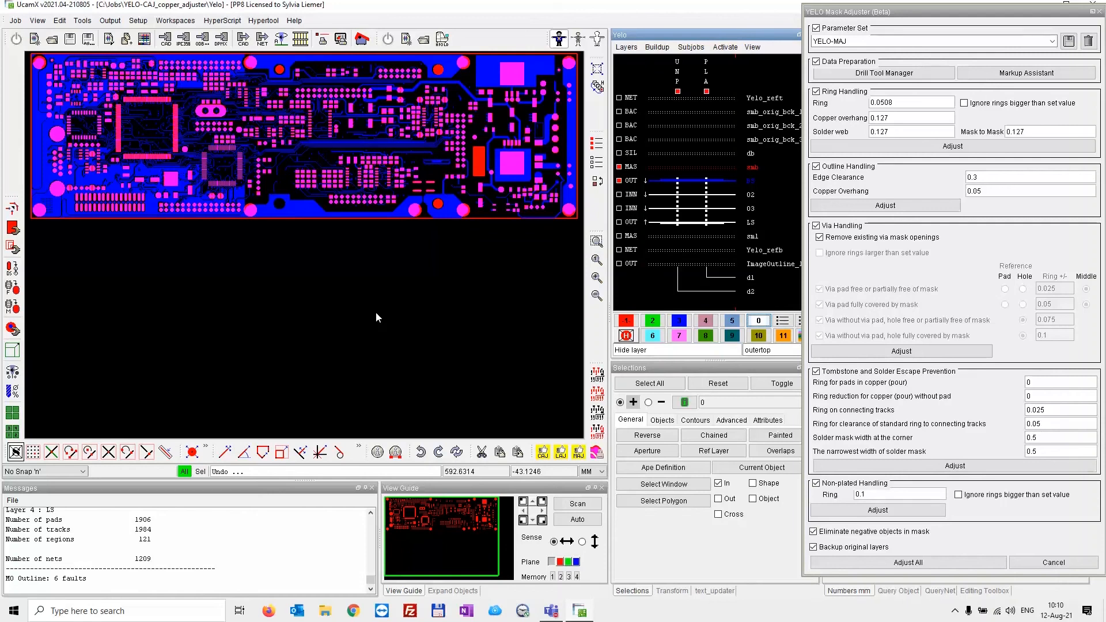
- Display drill layer d2 in plane 2 and hide outer layer BS
click(647, 321)
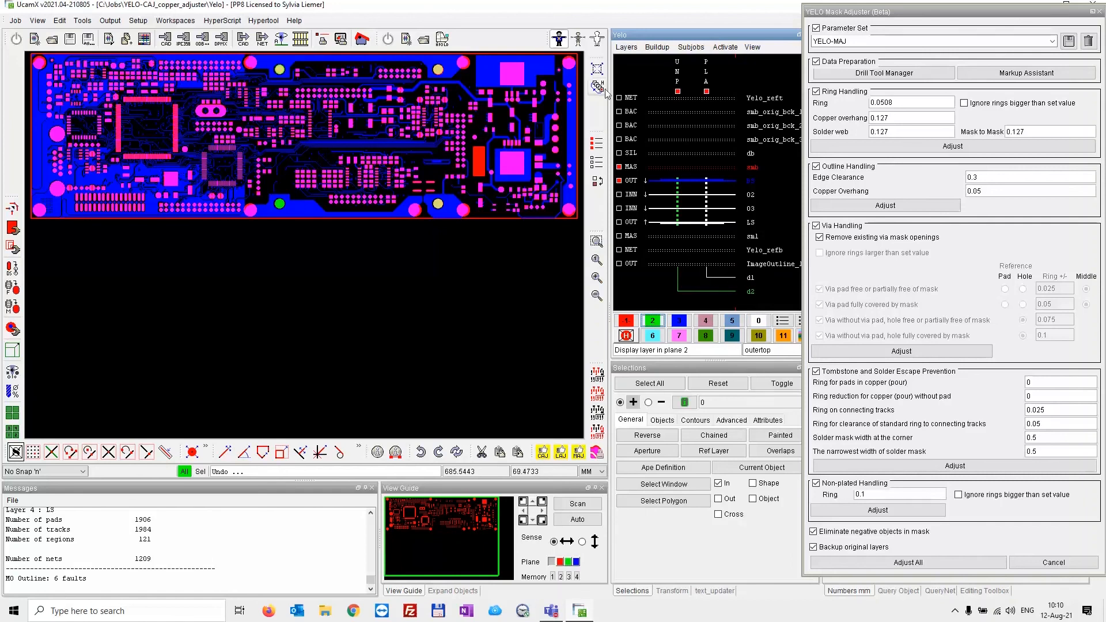
click(759, 326)
click(741, 179)
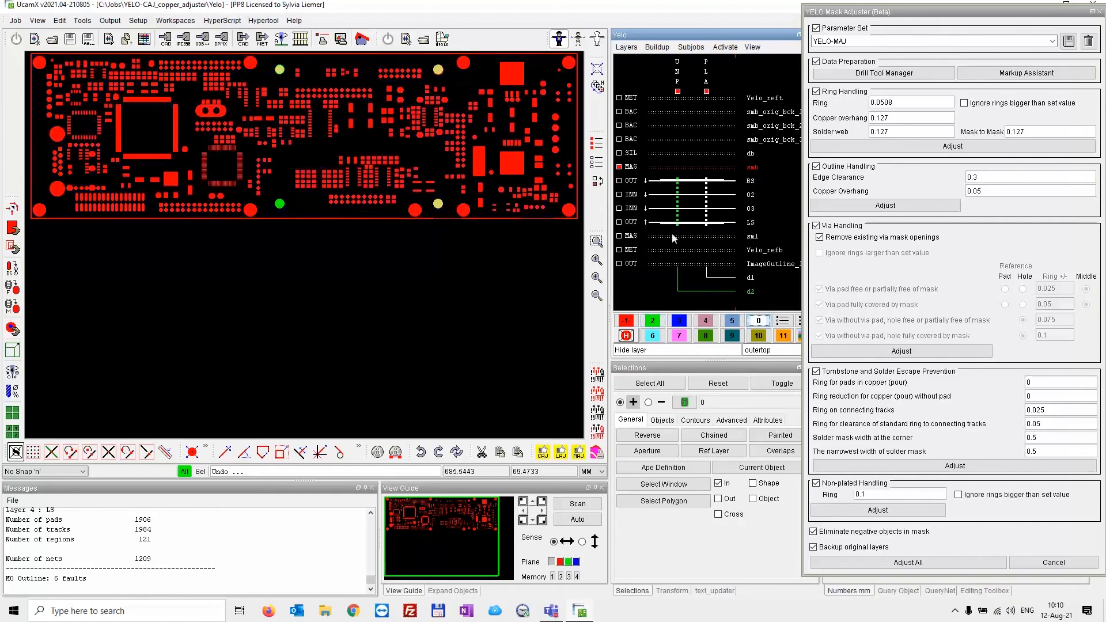
click(628, 321)
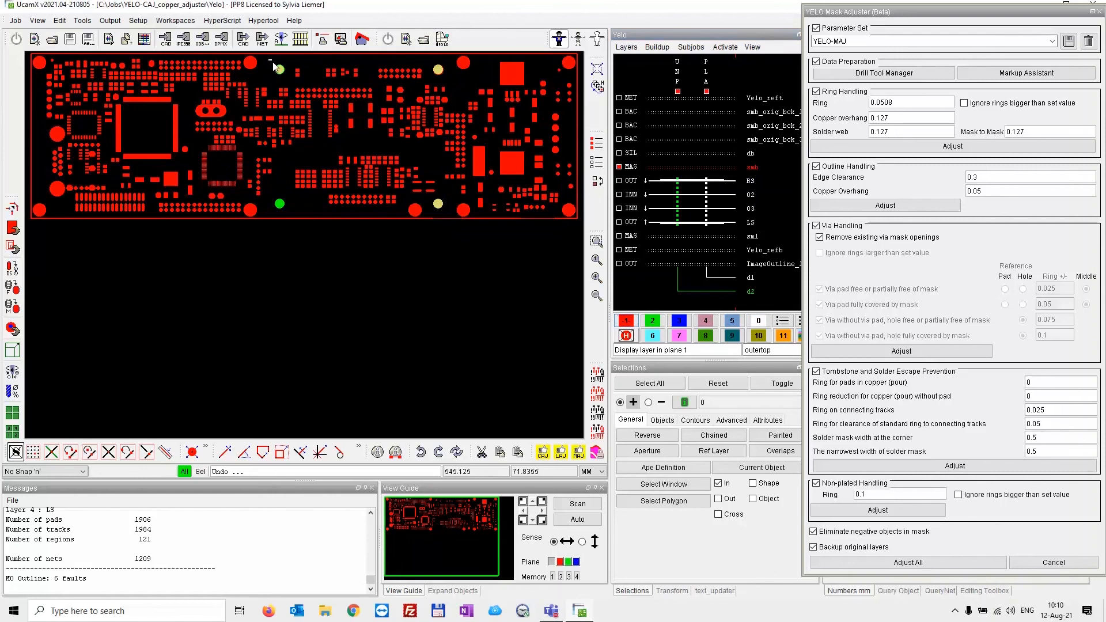
- Inspect the solder mask openings at the four non-plated holes of drill layer d2
drag(273, 62, 292, 81)
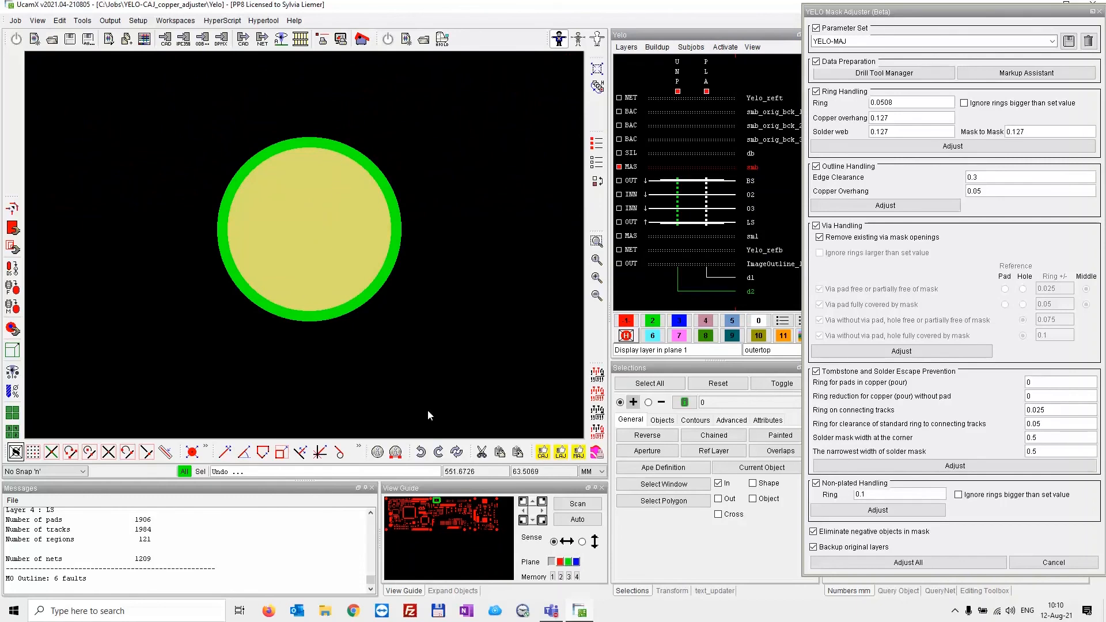
click(471, 504)
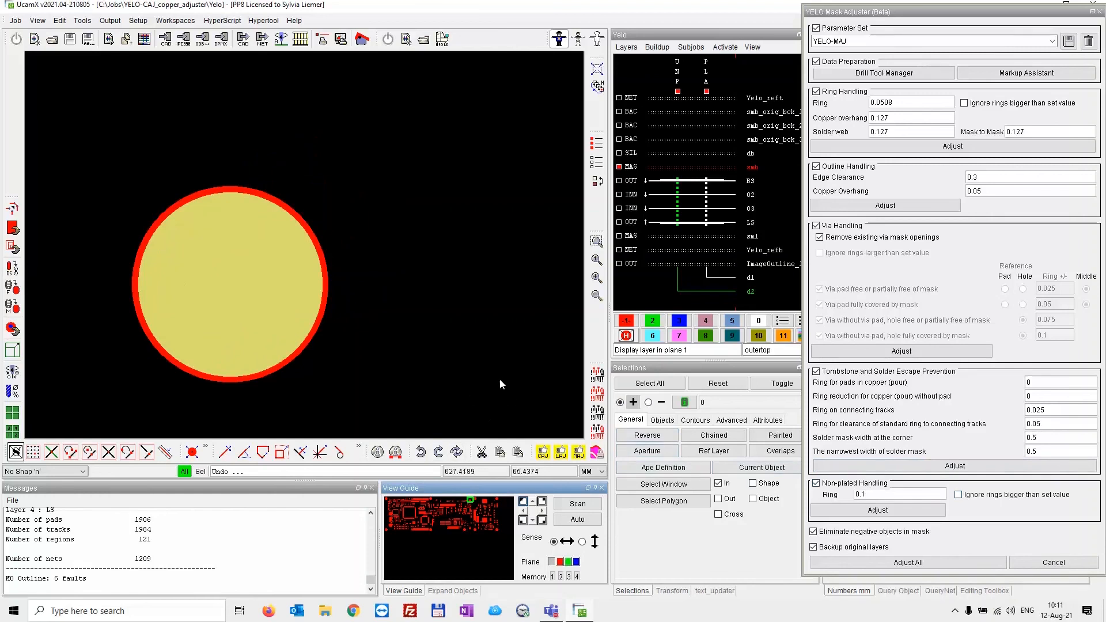
click(470, 528)
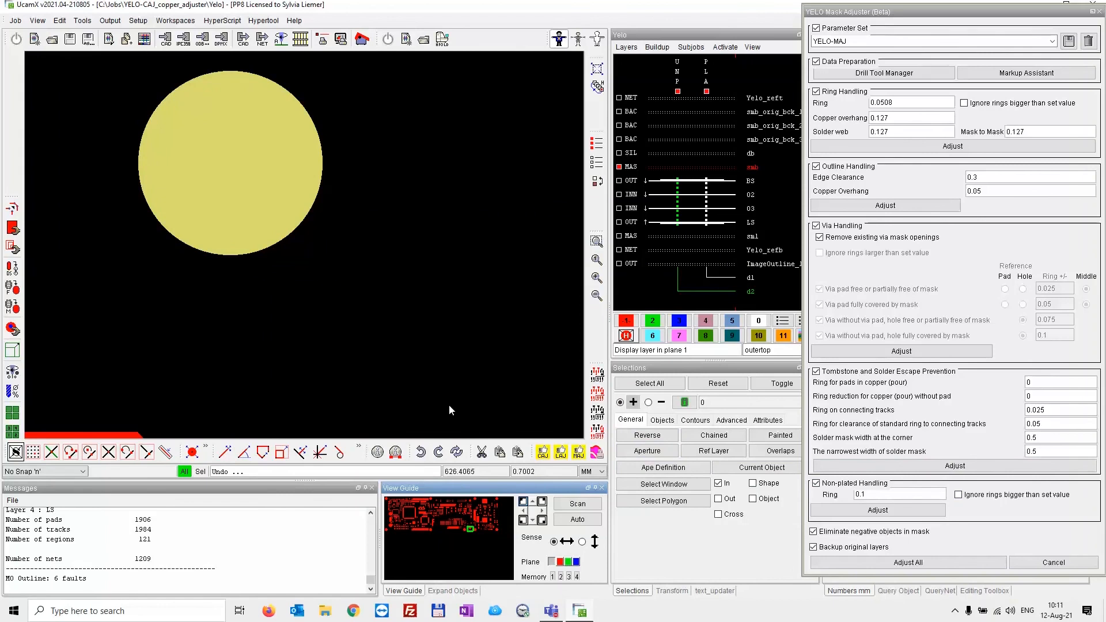
click(438, 526)
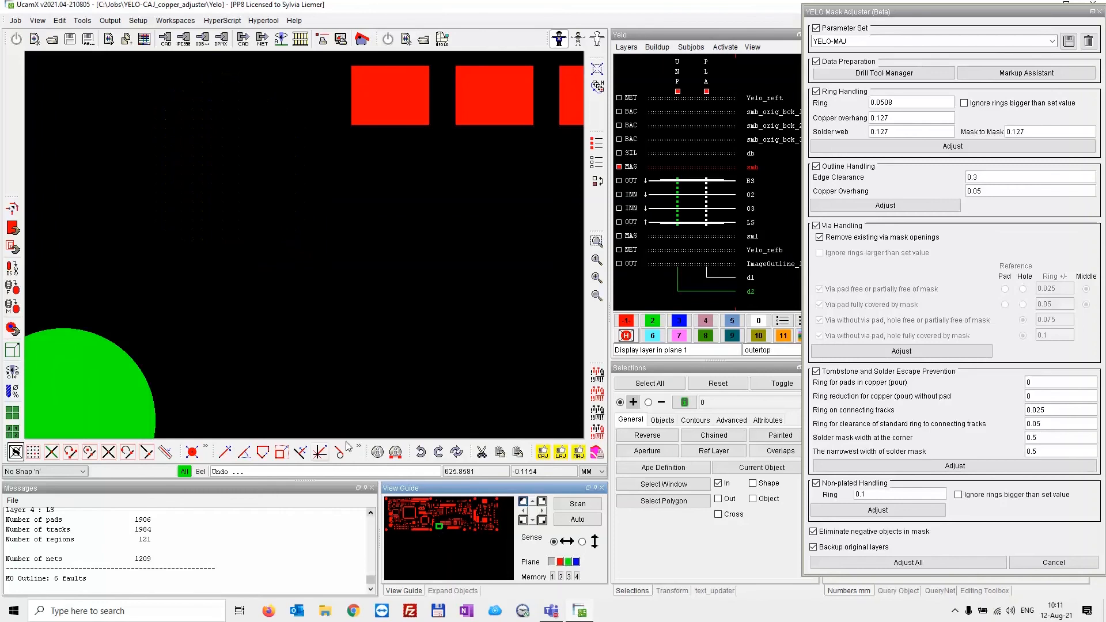
scroll(172, 369, down, 3)
scroll(153, 359, up, 1)
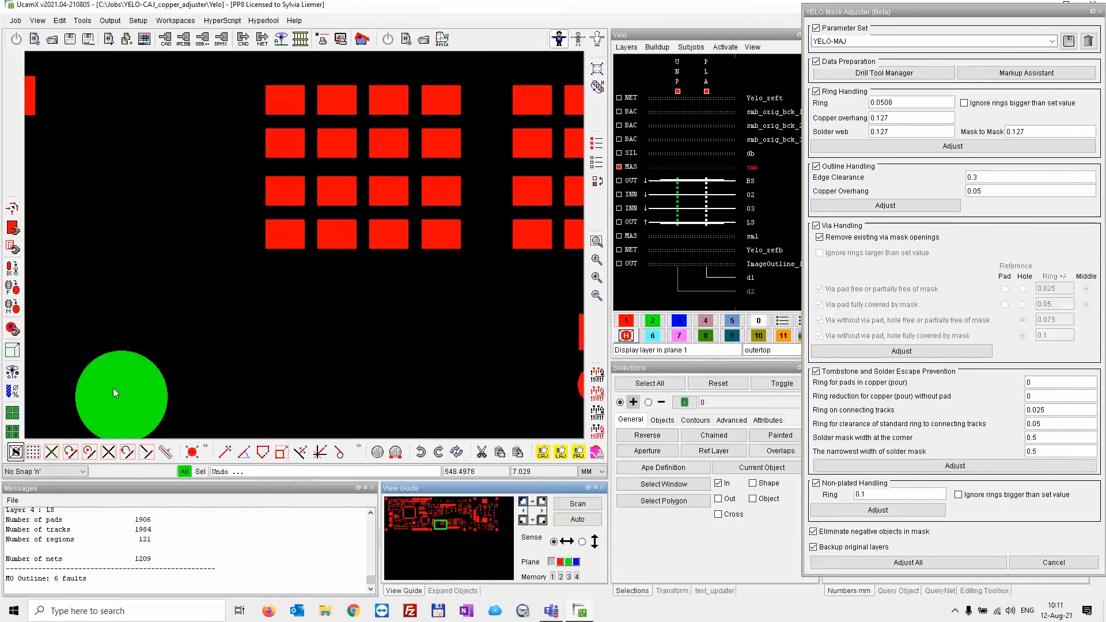
click(597, 259)
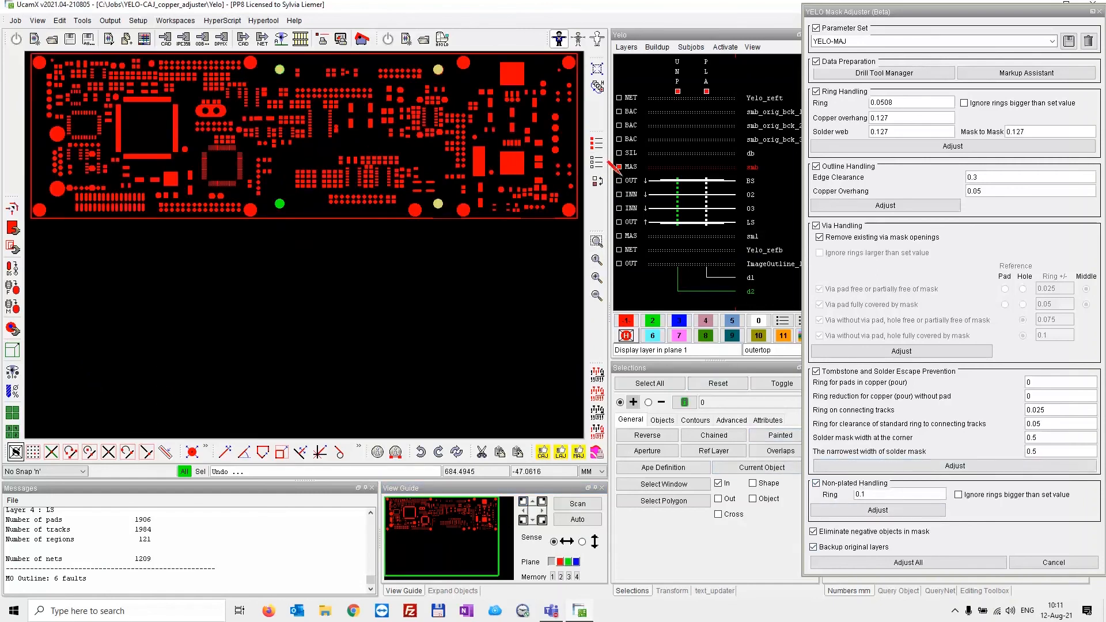
- Activate outer layer BS and run the Non-plated Handling adjustment with a 0.1 mm ring
click(619, 180)
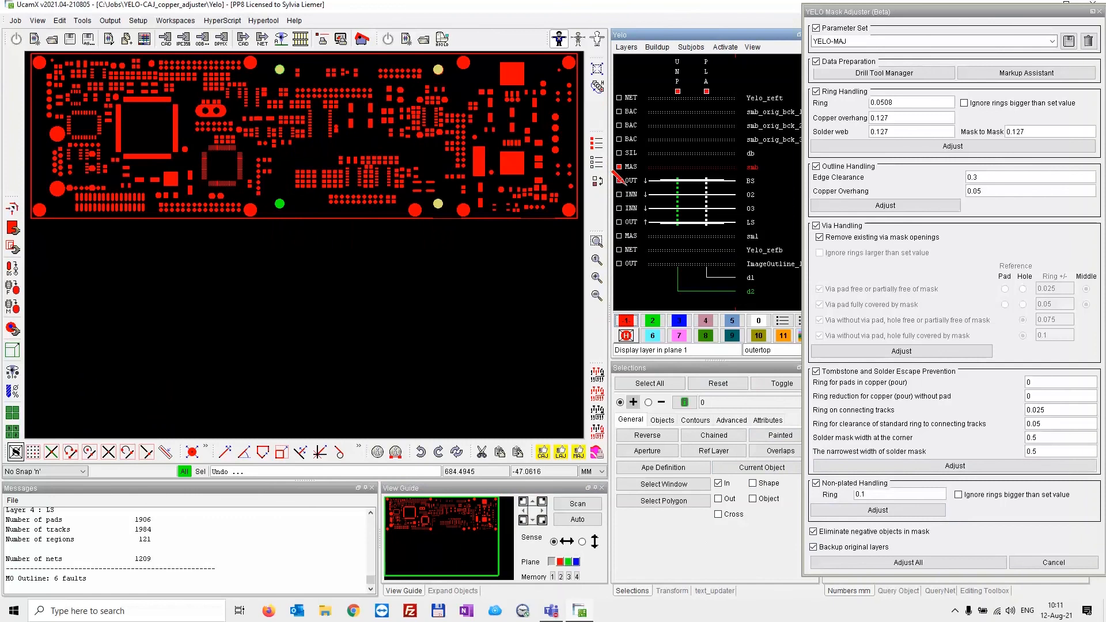
click(859, 512)
key(Return)
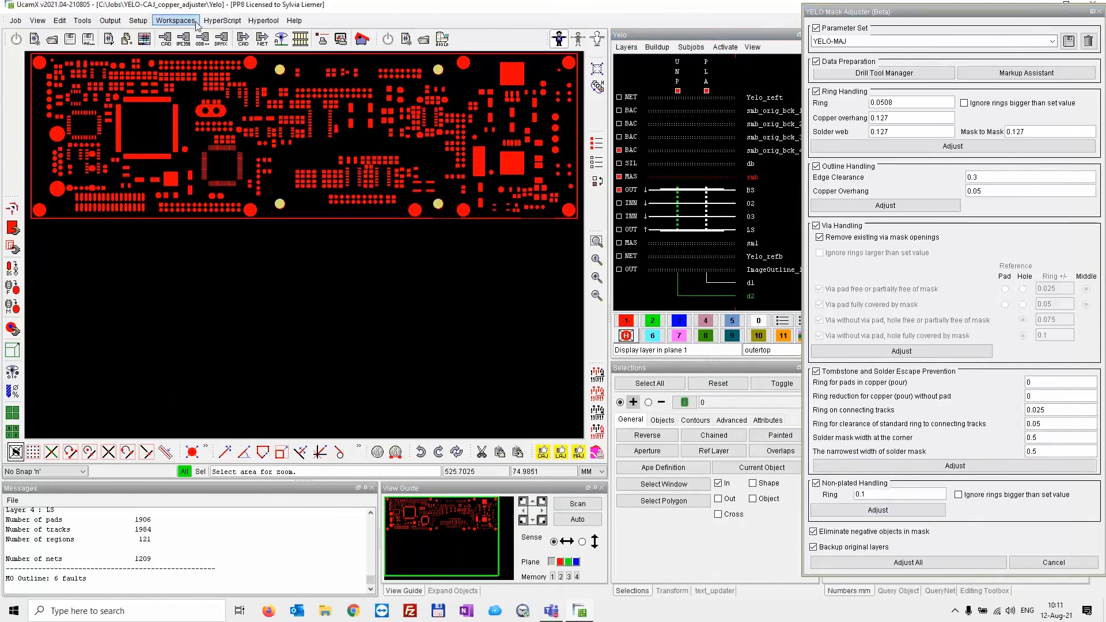
- Inspect the adjusted mask rings around the non-plated holes one by one
click(285, 76)
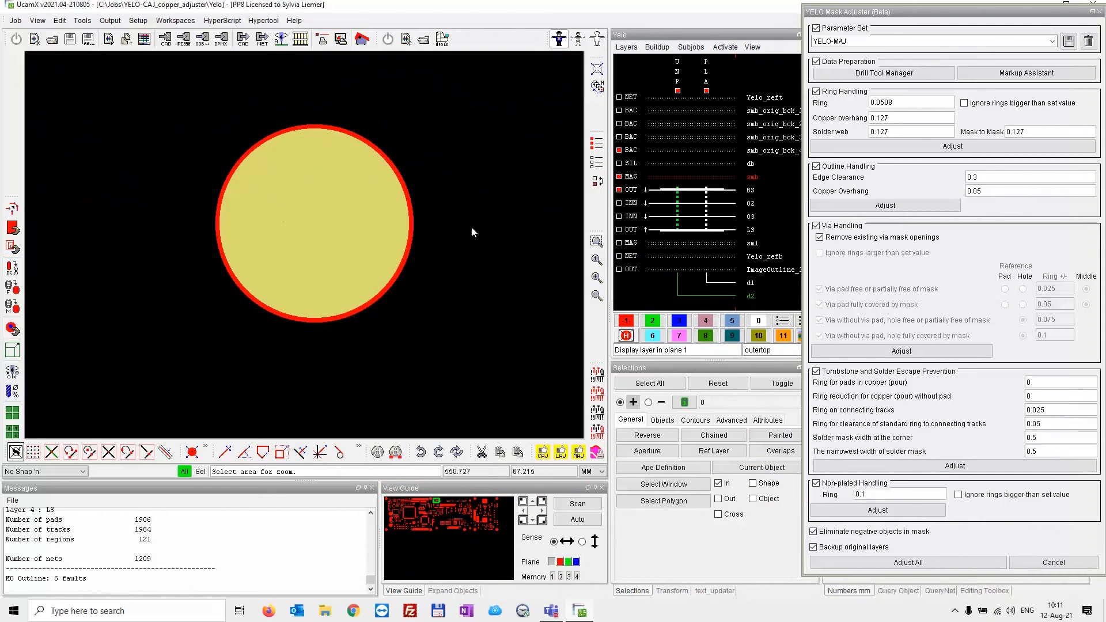
click(470, 505)
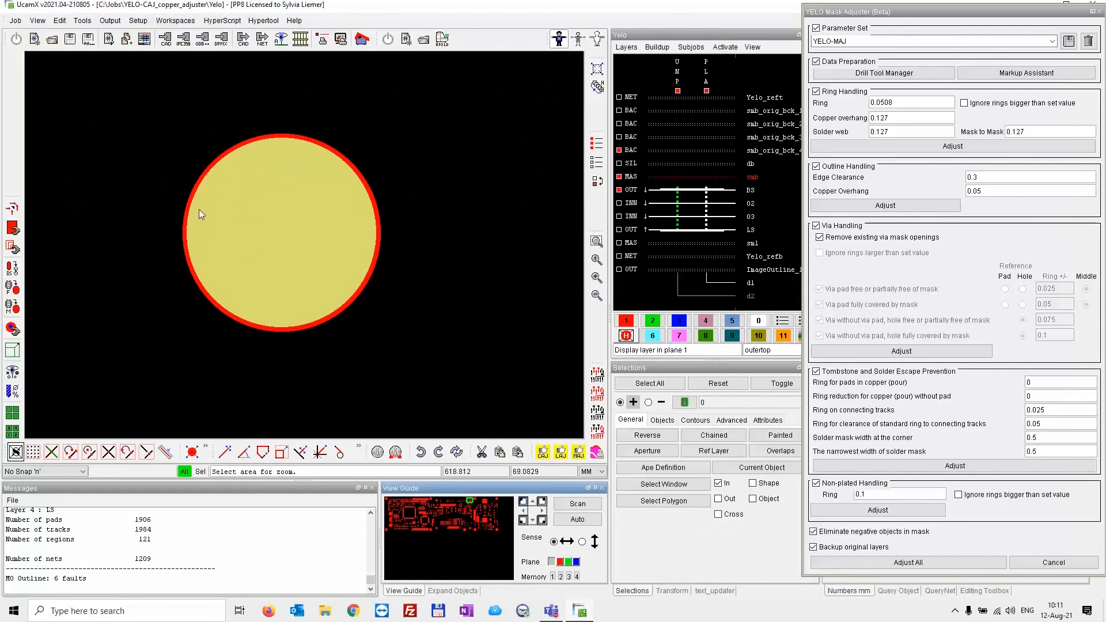
click(470, 527)
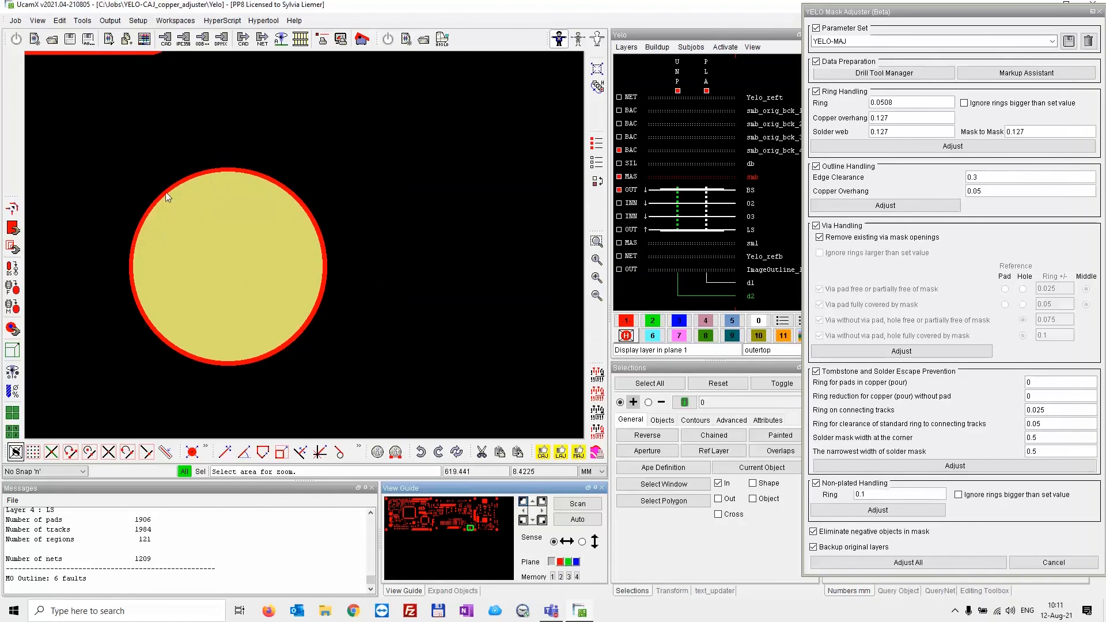
click(437, 528)
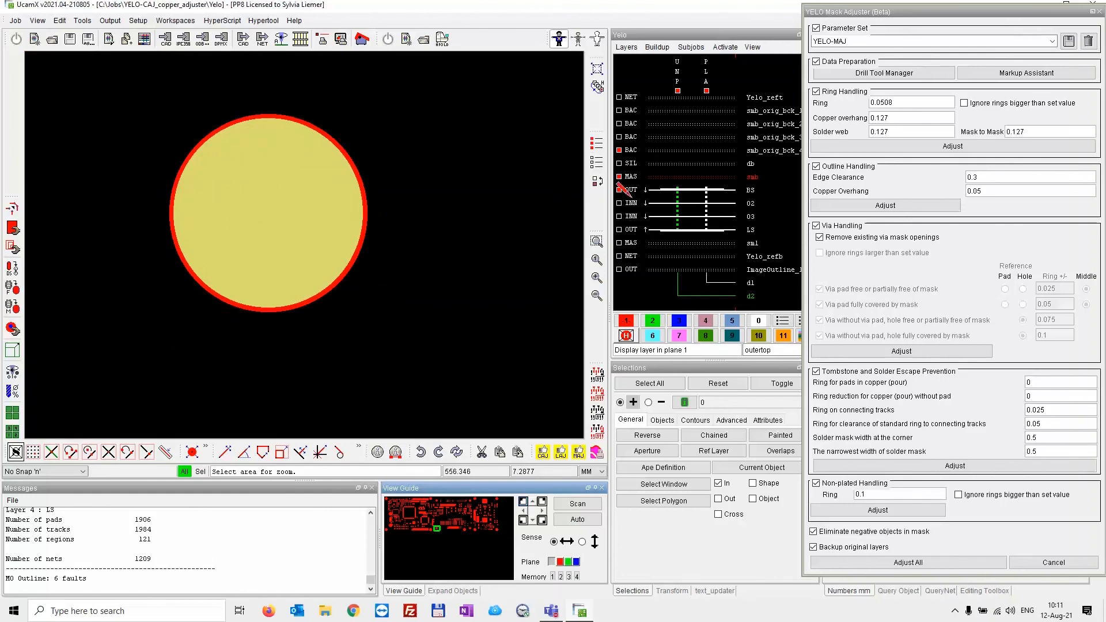
click(597, 260)
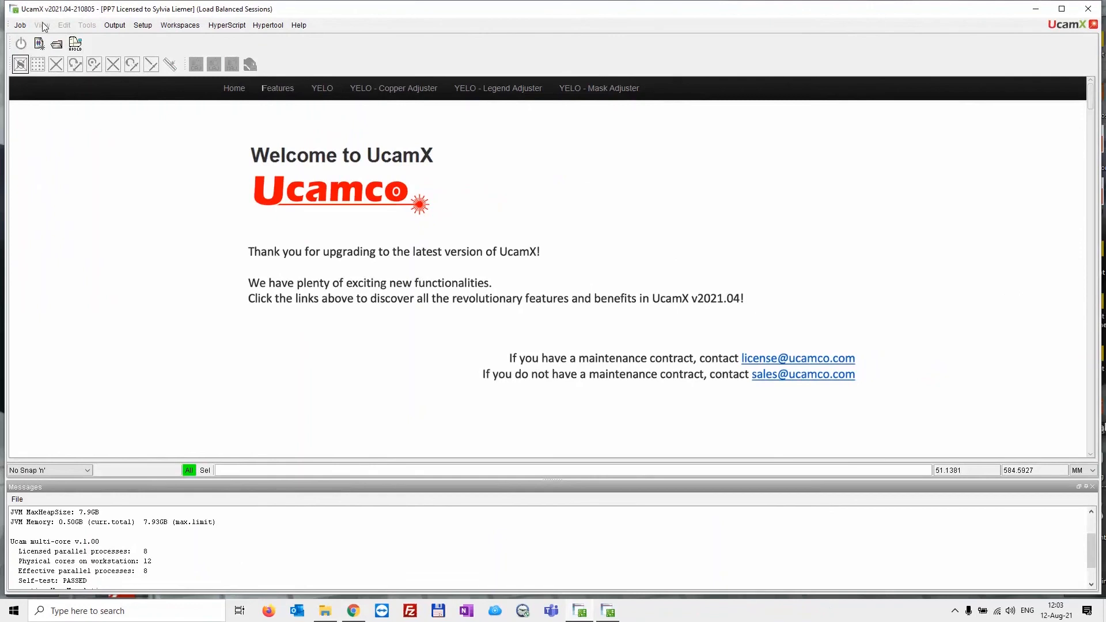
- Open the recent Ledia-demo job, clear the displayed layers and show only outer layer p-BS in plane 1
click(20, 26)
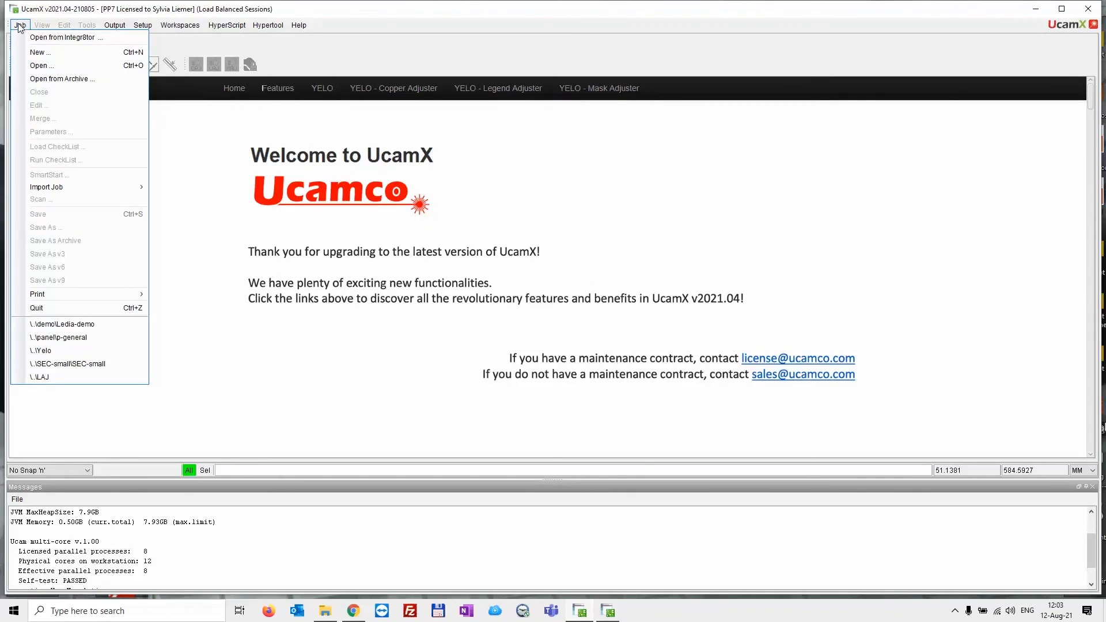
click(87, 324)
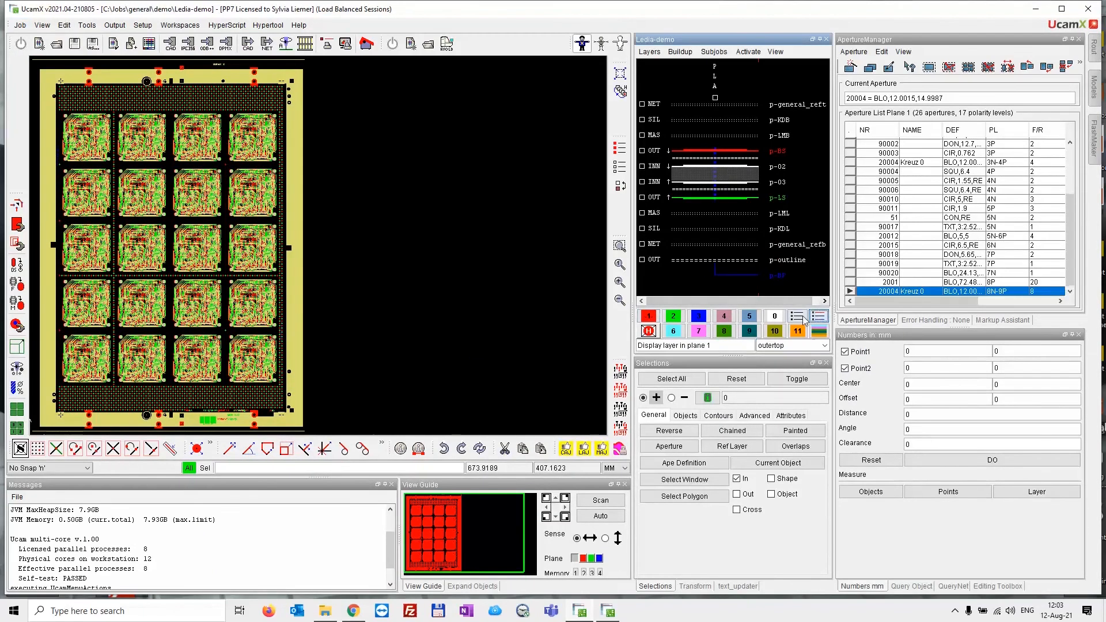
click(800, 316)
click(648, 316)
click(720, 150)
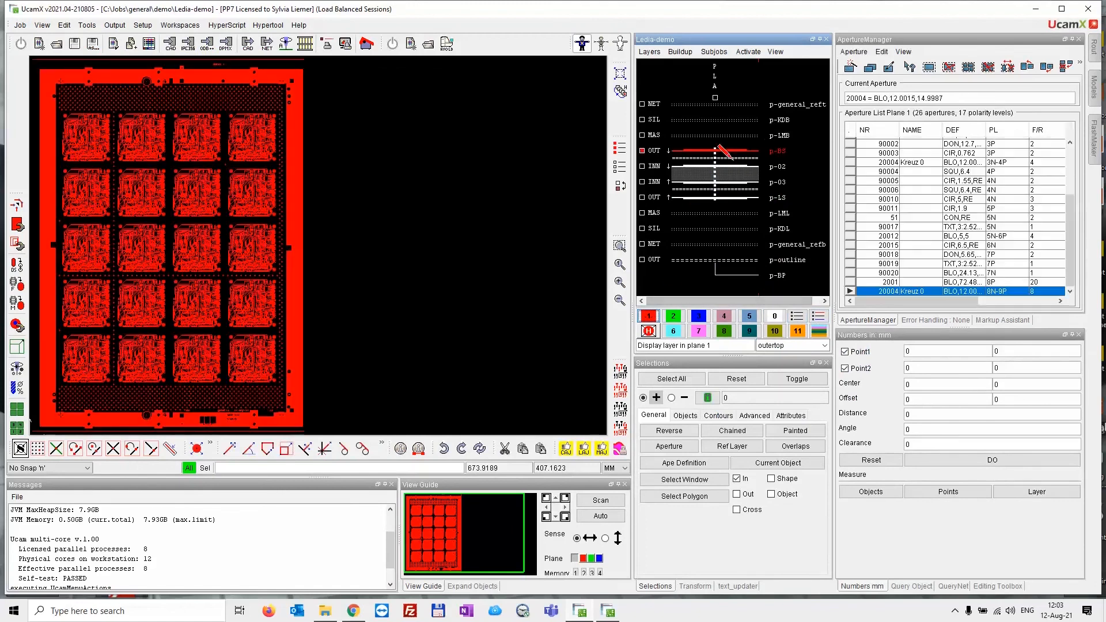
- Activate outer layer p-LS in addition to p-BS and build the job's subjobs
click(642, 197)
click(715, 52)
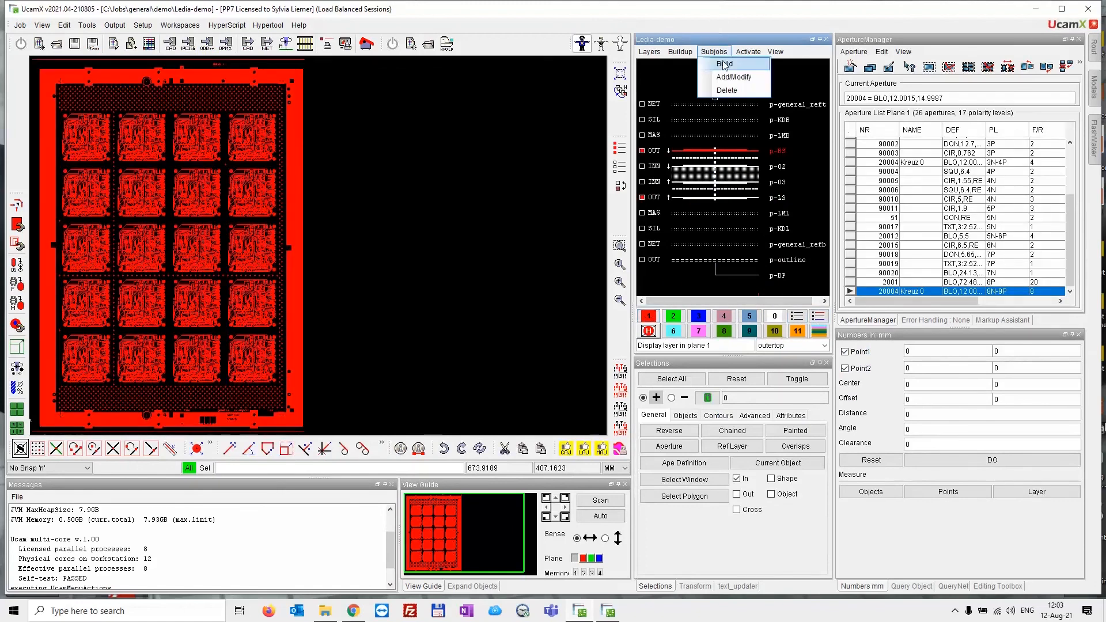
click(724, 64)
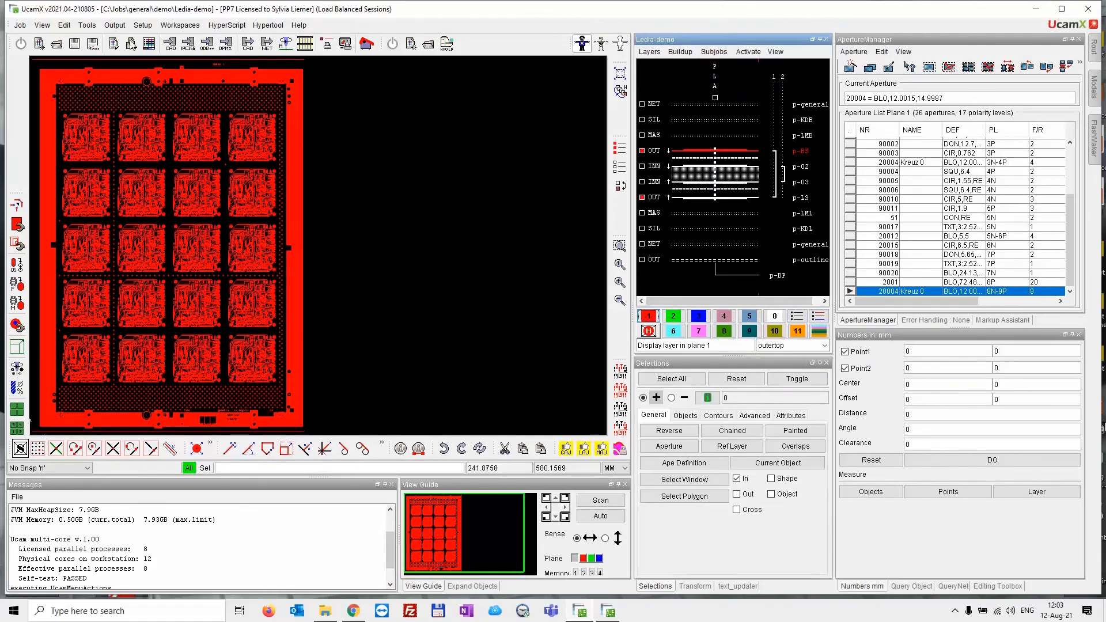
- Start a DS LI direct imager output for p-BS and p-LS and load the board setup file 221181.brd
click(115, 25)
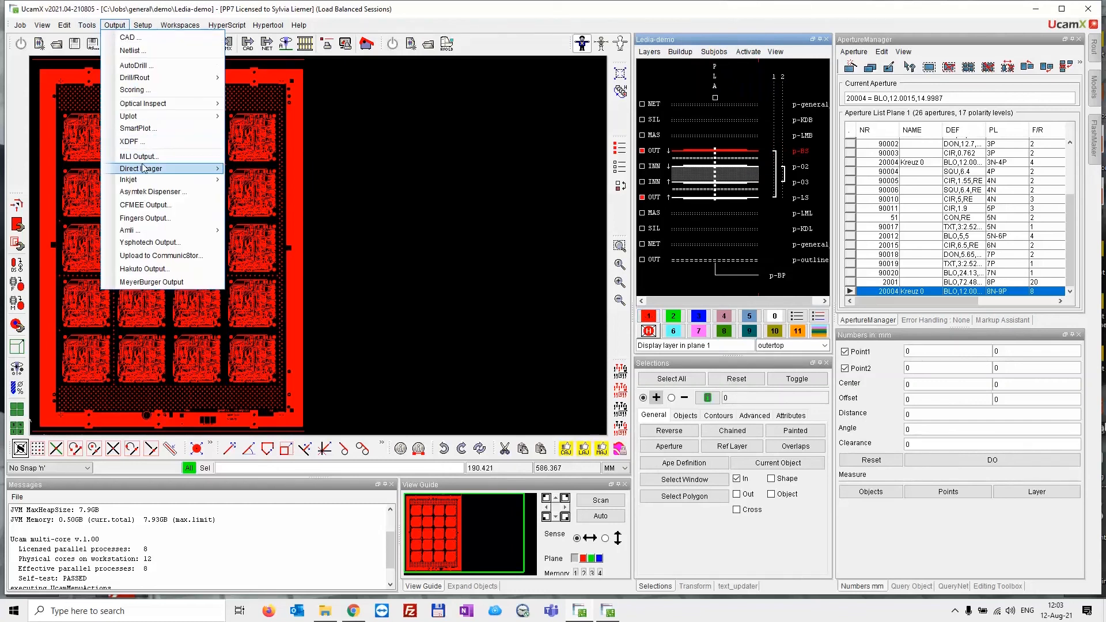
mouse_move(149, 170)
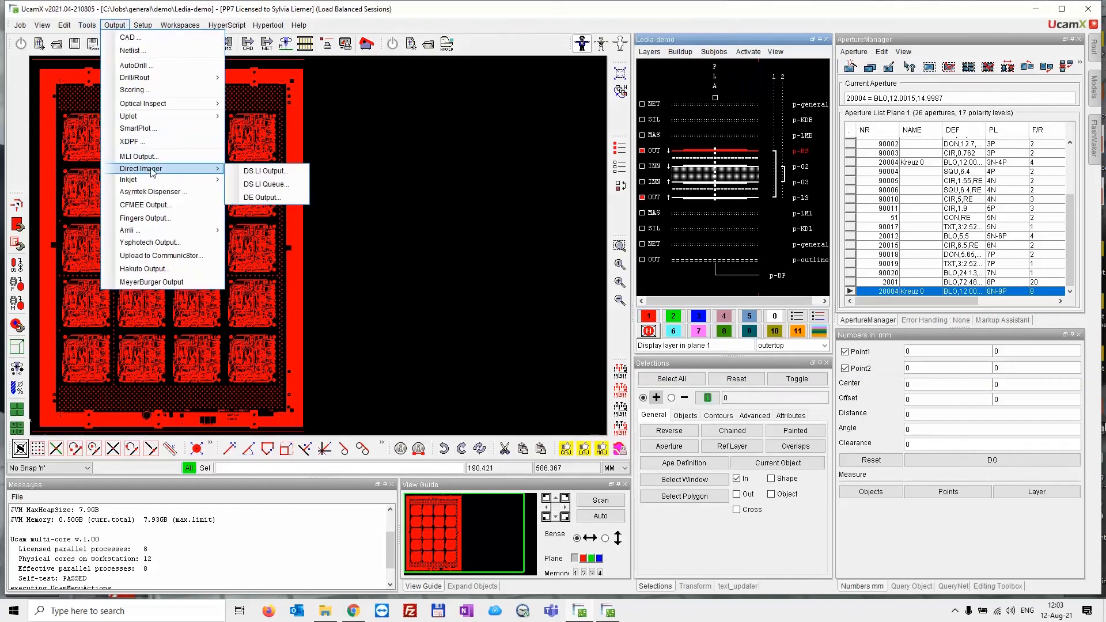
click(266, 171)
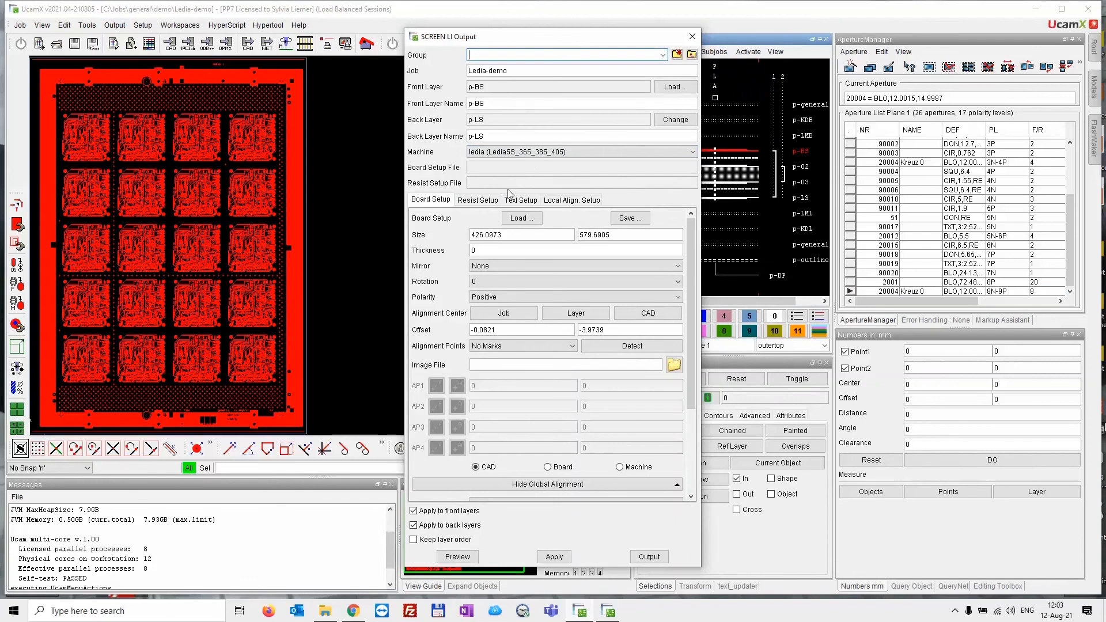
click(520, 219)
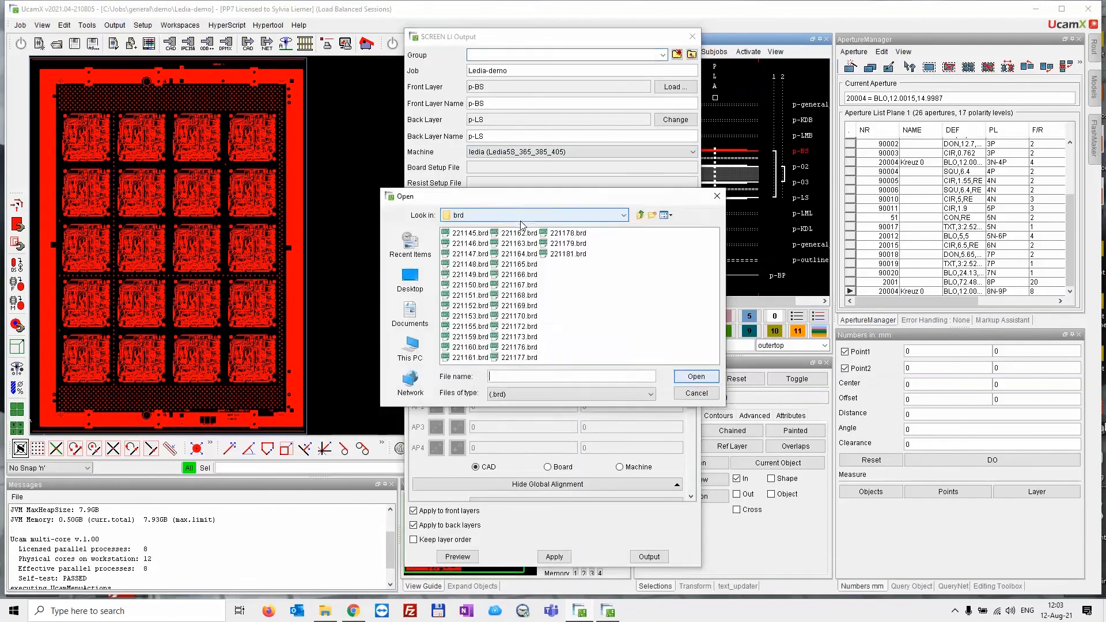
double_click(568, 253)
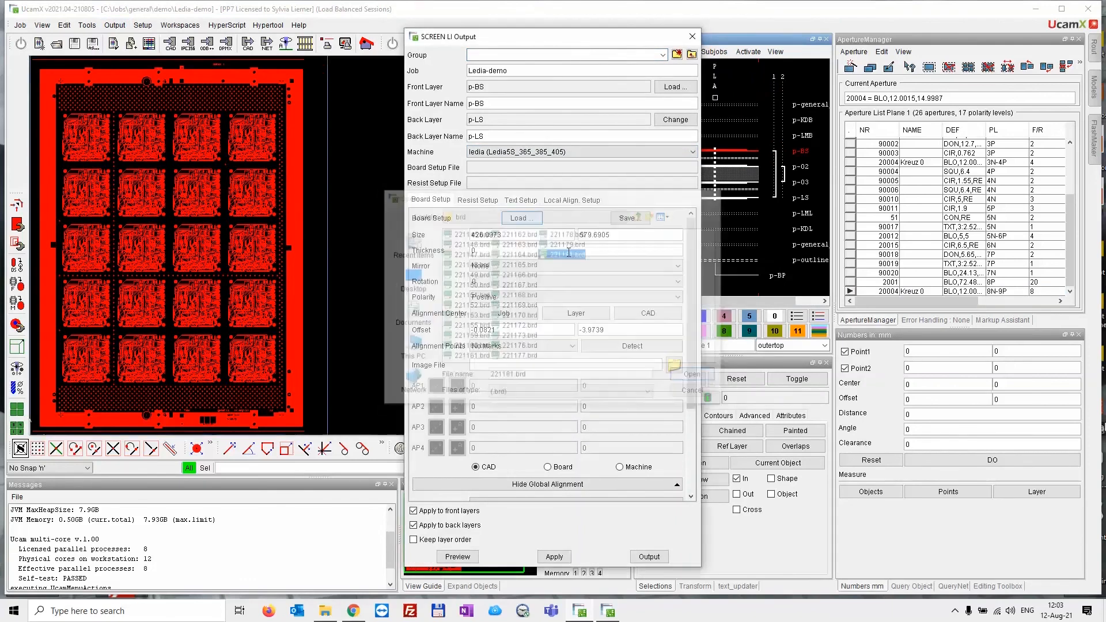
- Load the resist setup Taiyo_psr4000.rgi, apply the settings to the layers and generate the LI output
click(487, 201)
click(519, 222)
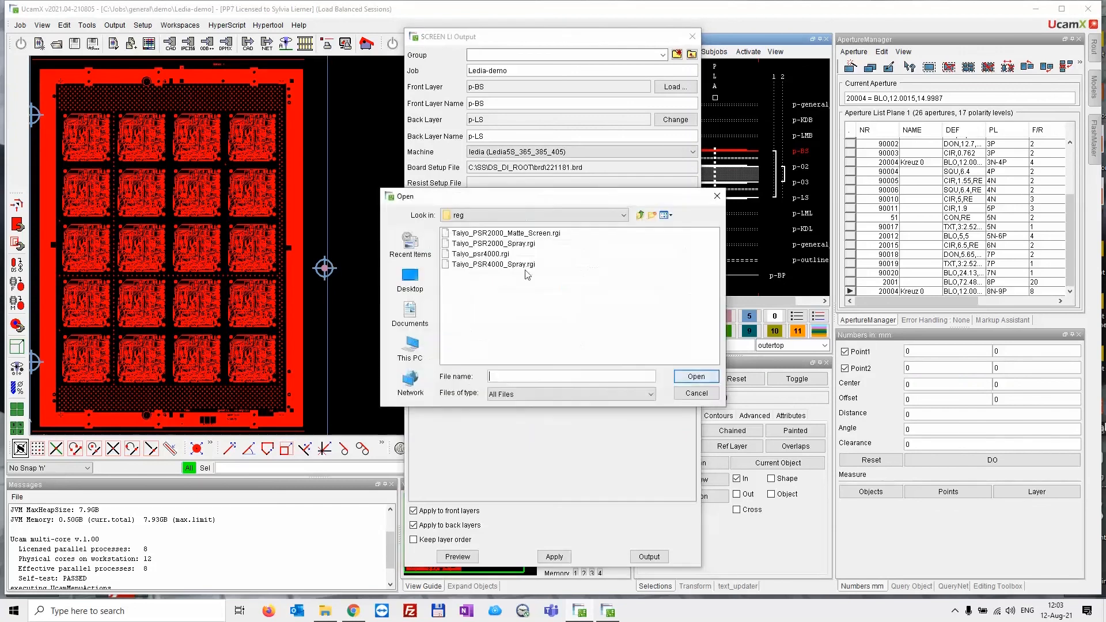
double_click(480, 254)
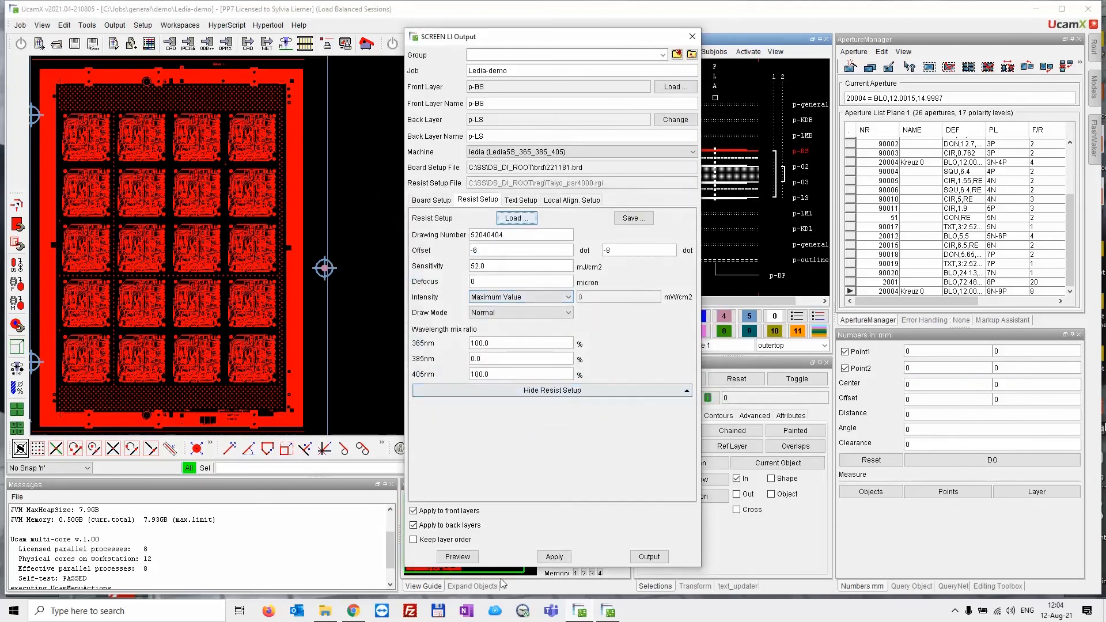
click(554, 557)
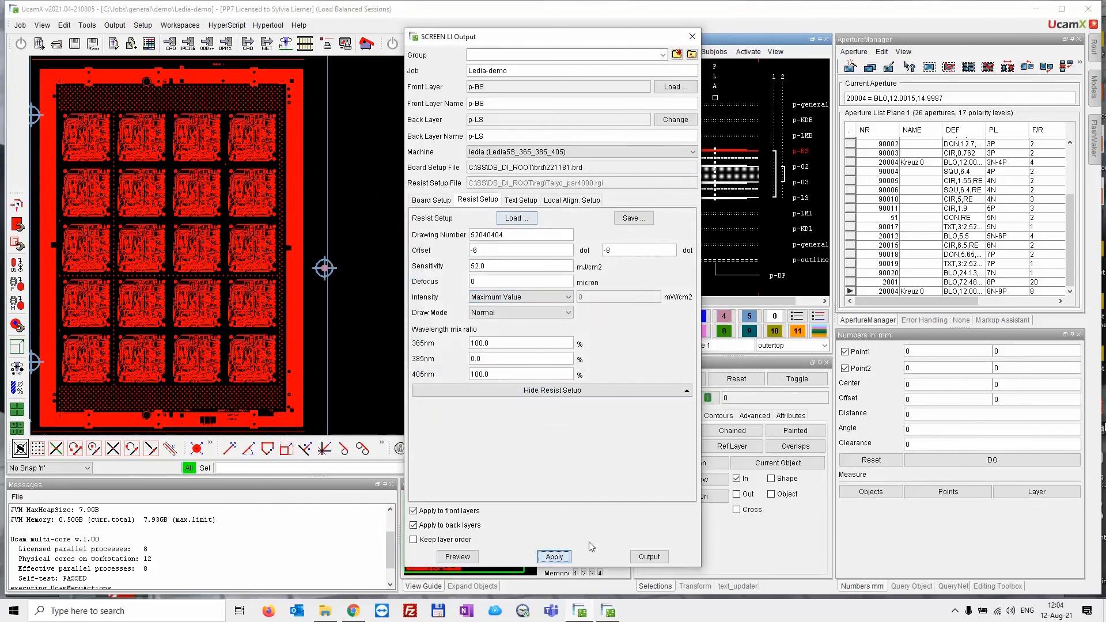
click(650, 556)
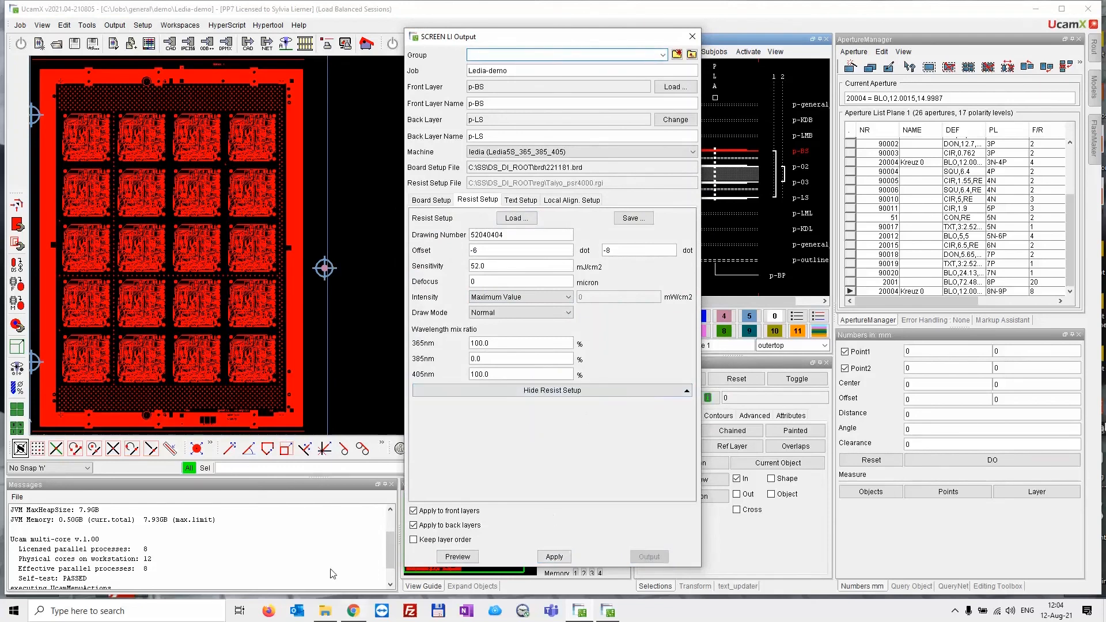
- In File Explorer, browse to the Ledia Hotfolder and open the exported Ledia-demo zip archive
click(326, 613)
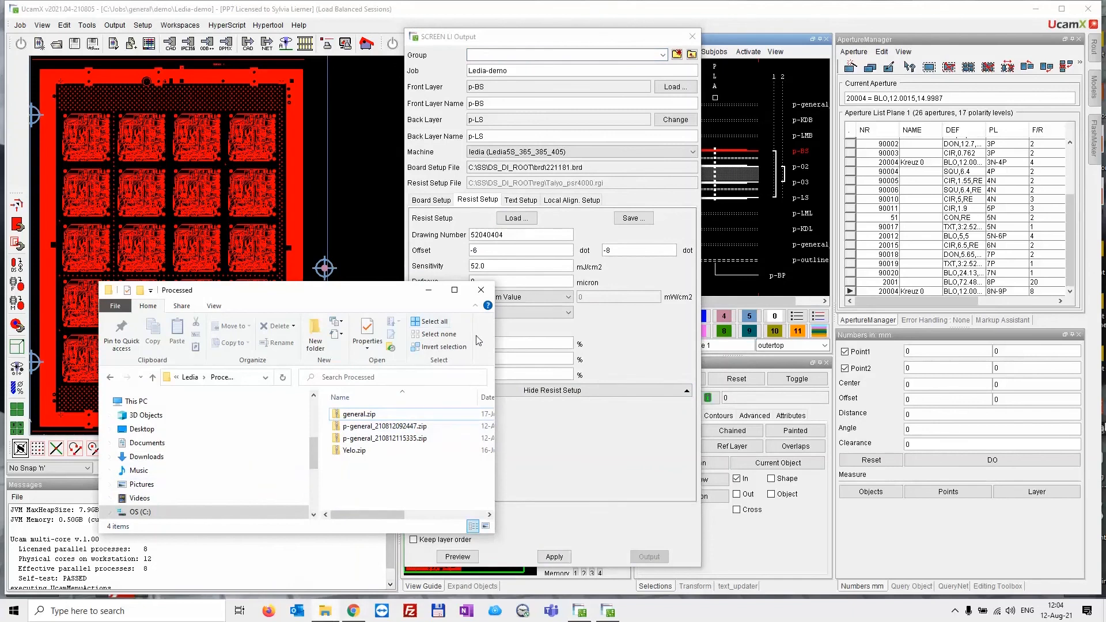
drag(495, 349, 628, 349)
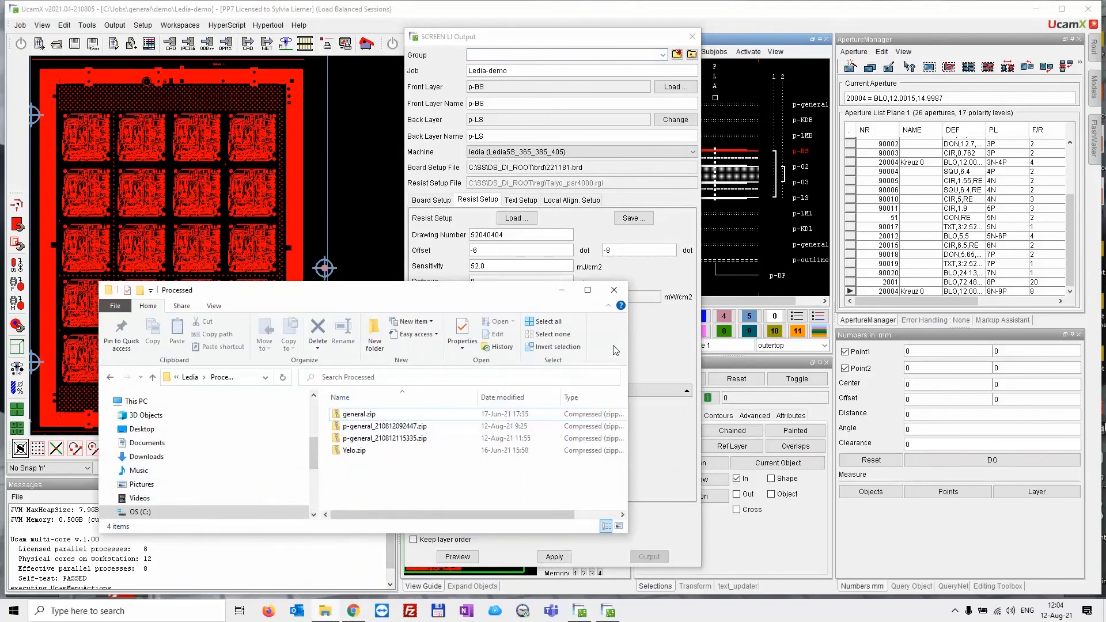
click(190, 377)
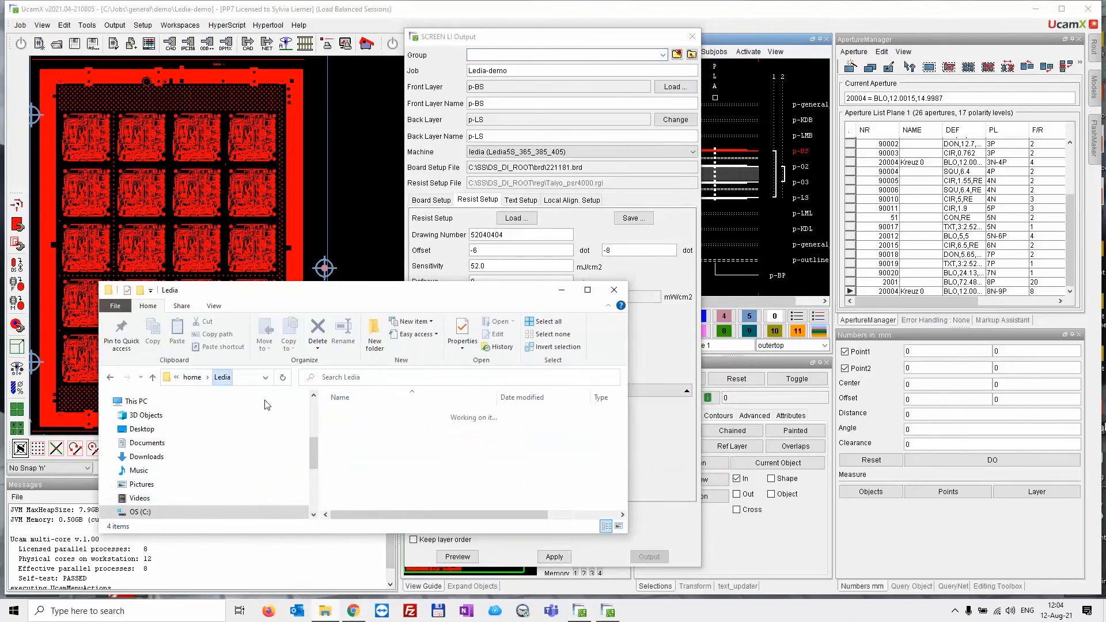
double_click(356, 427)
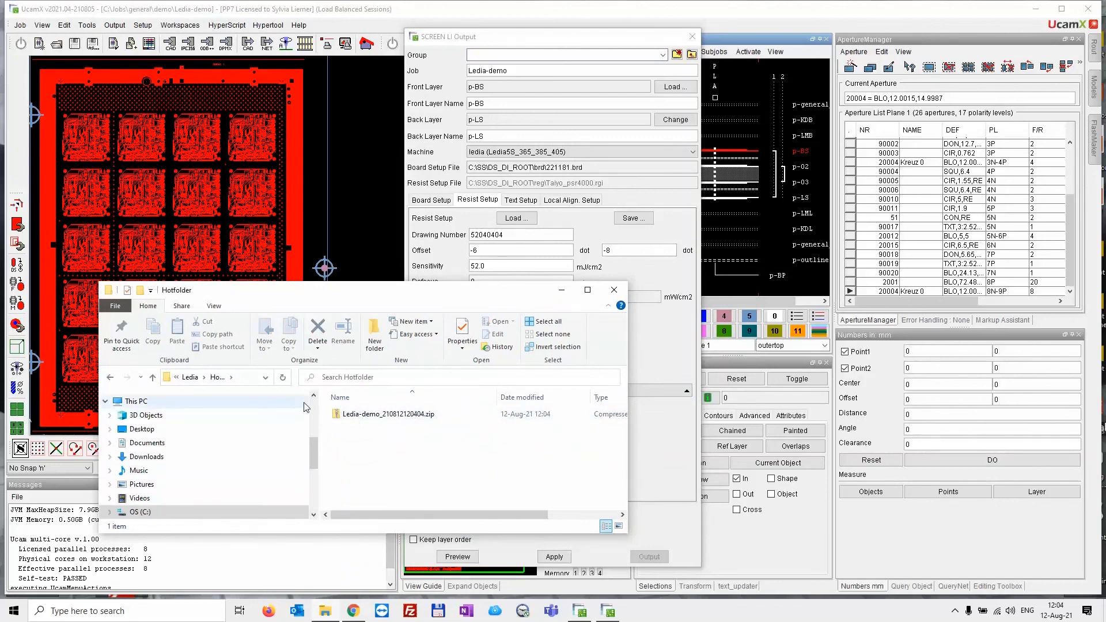
double_click(394, 418)
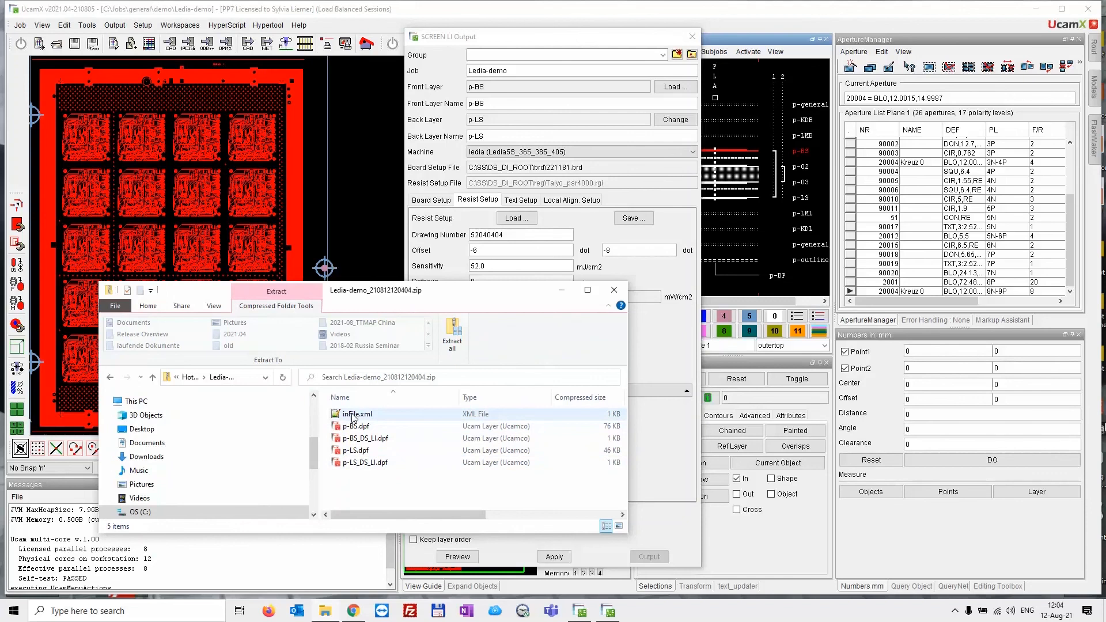
- Review the board, resist and alignment settings in inFile.xml, then close the file, Notepad++ and the archive window
double_click(353, 416)
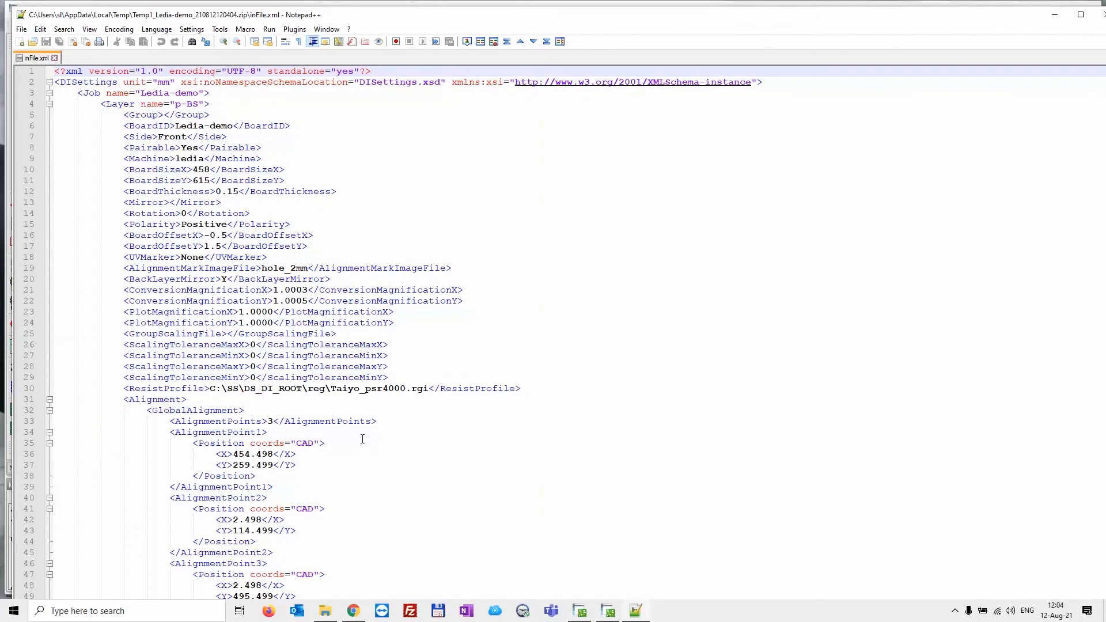
scroll(352, 462, down, 2)
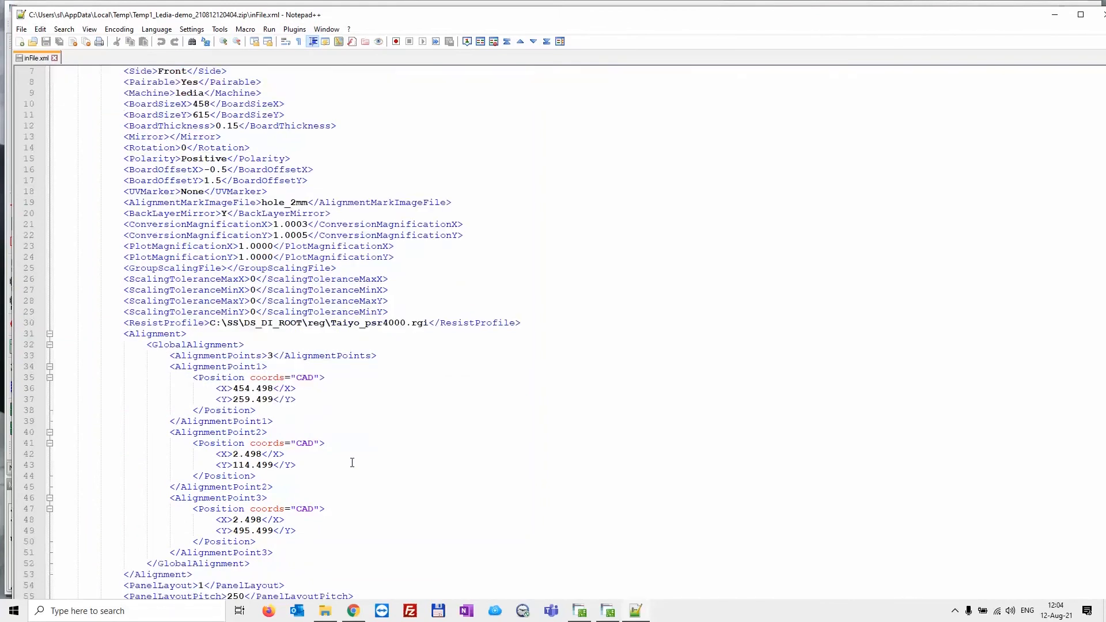
scroll(352, 463, down, 8)
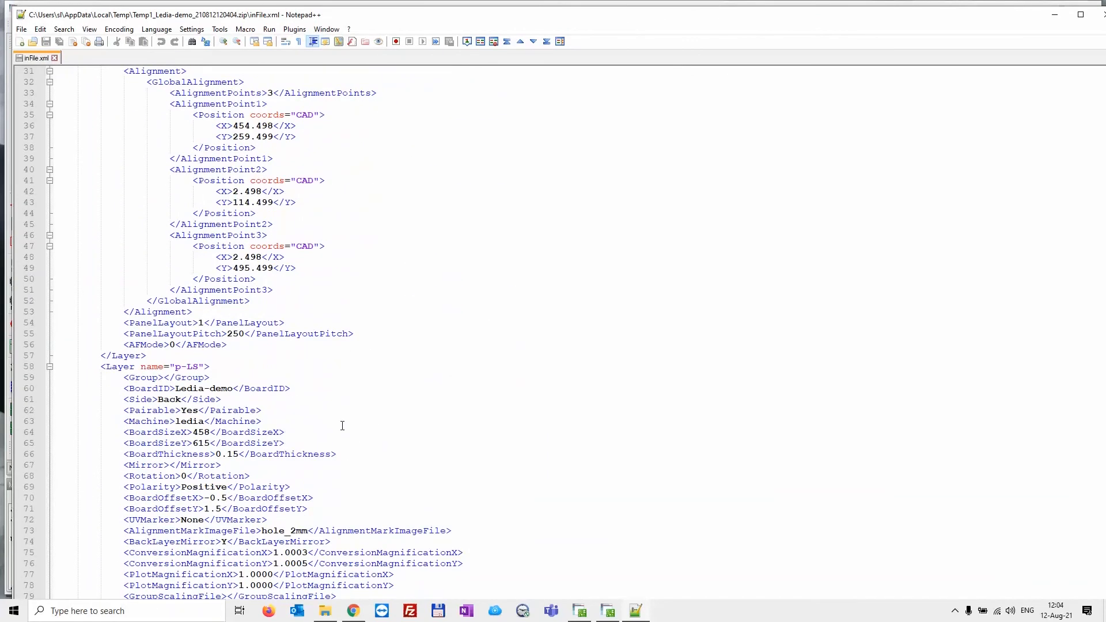
click(54, 58)
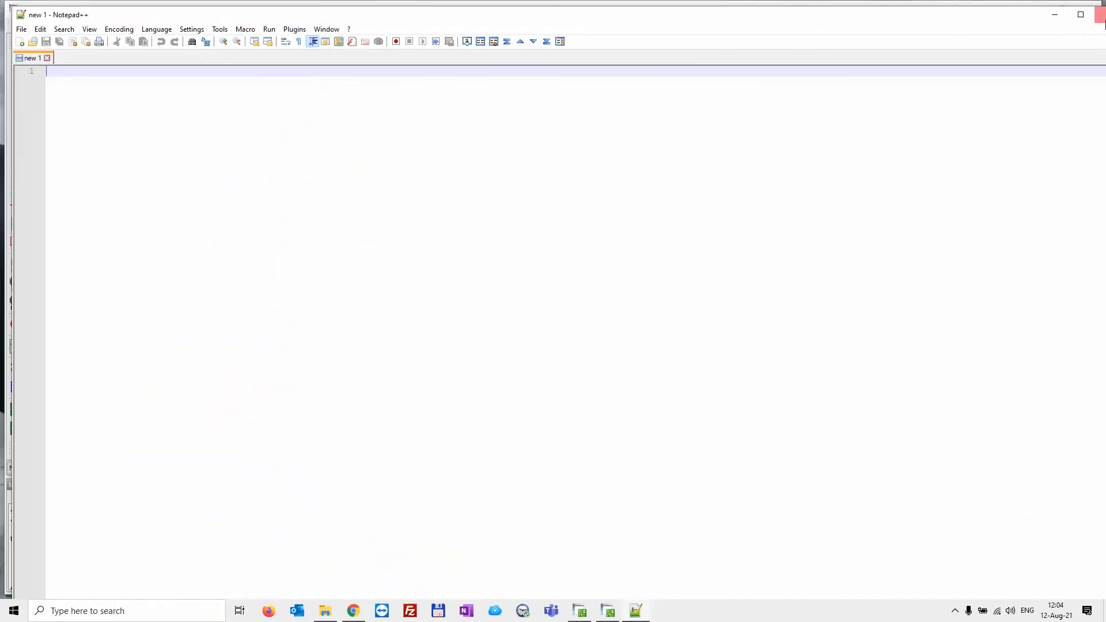
click(1100, 14)
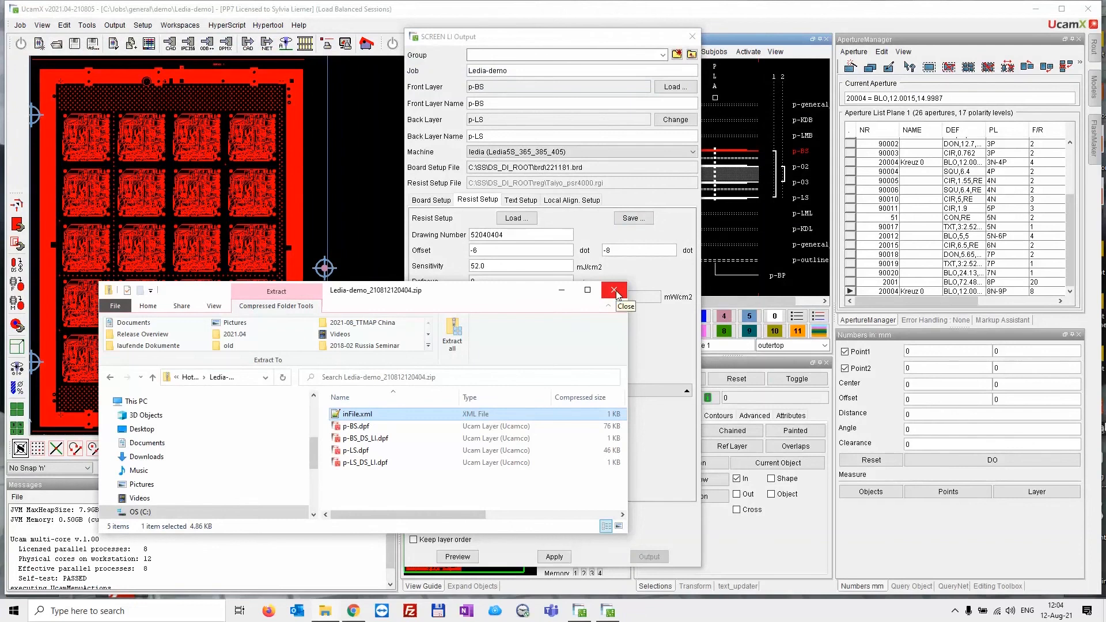
click(615, 292)
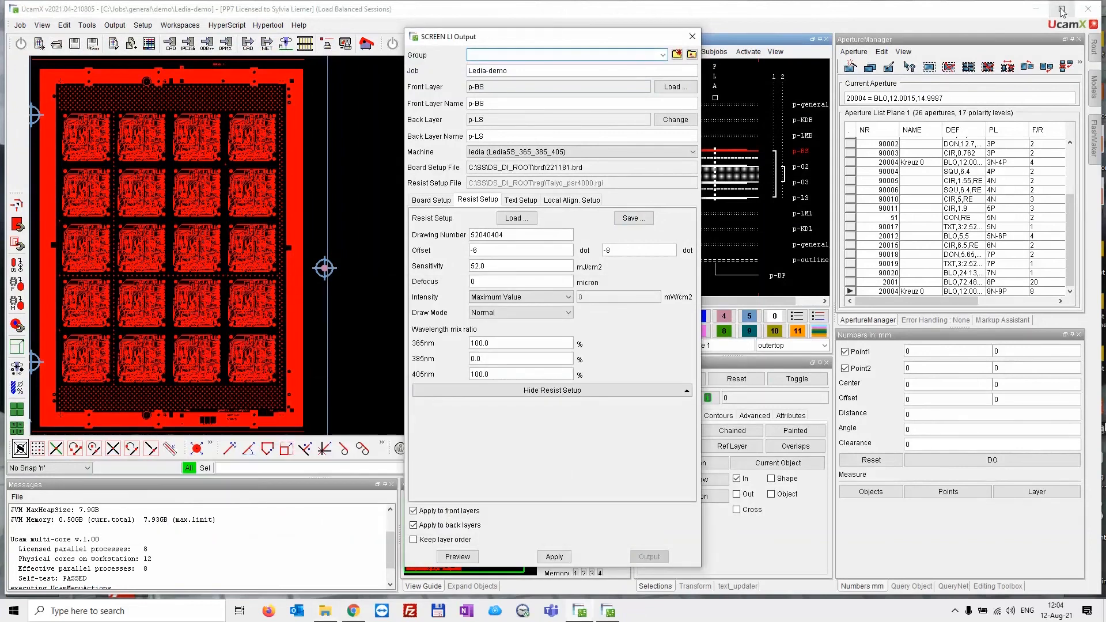
- Minimize the UcamX session, switch to Ucam-DS and run the Ledia hotfolder script on the exported job
click(1035, 9)
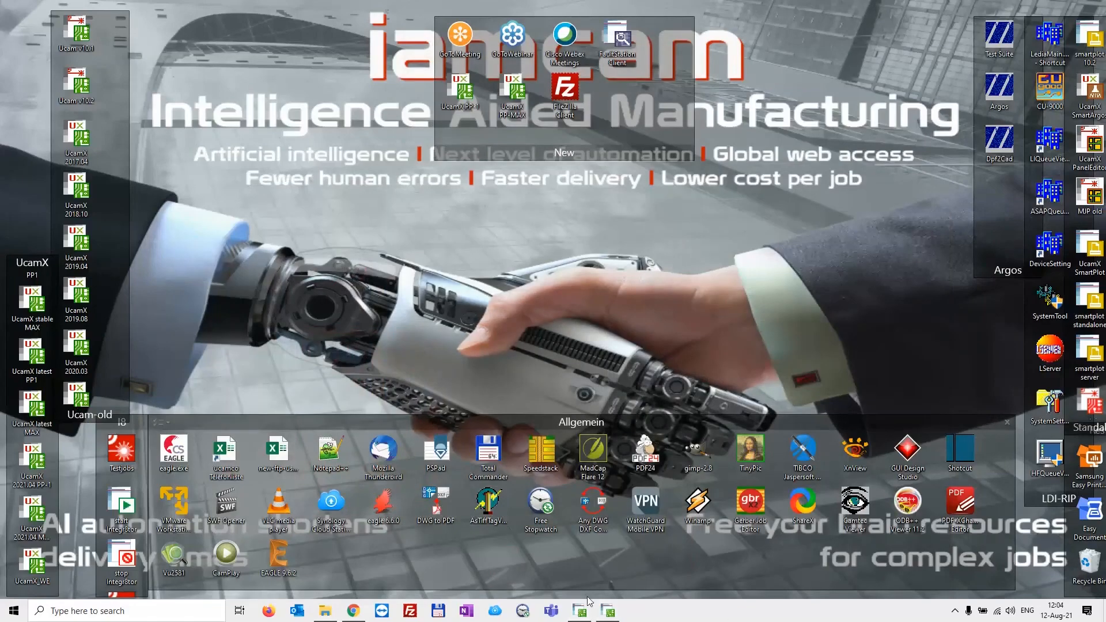
click(608, 610)
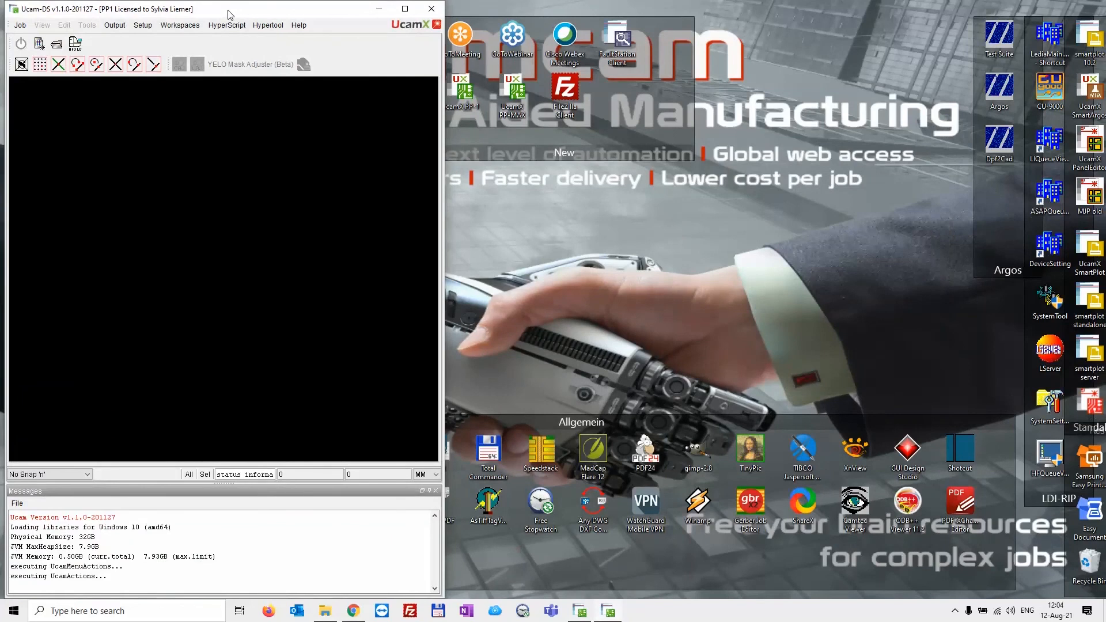
click(76, 44)
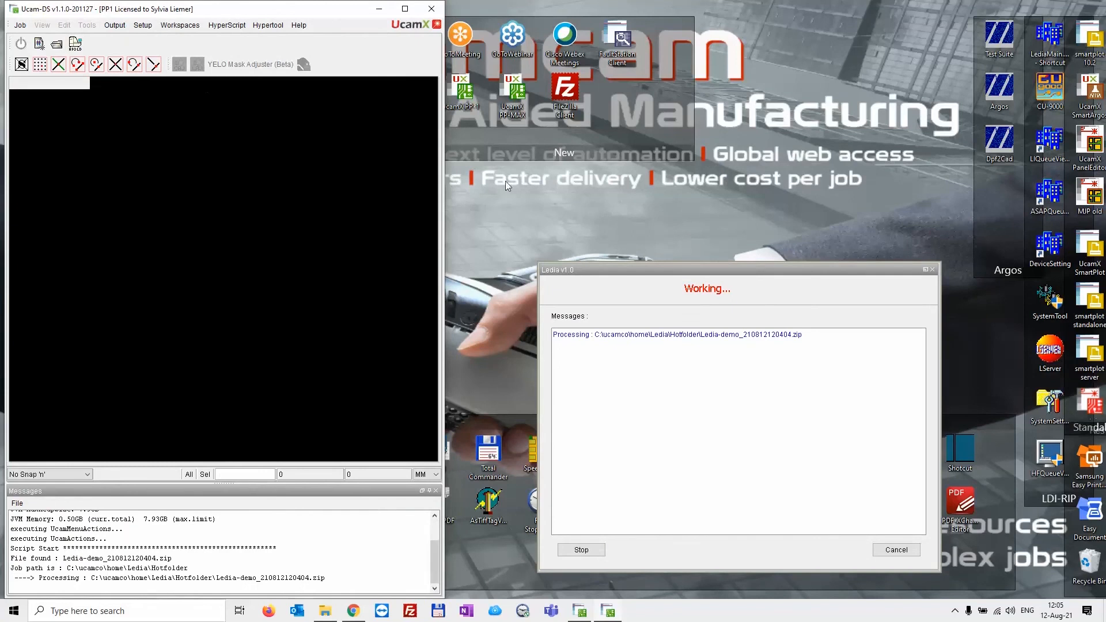
drag(781, 268, 800, 151)
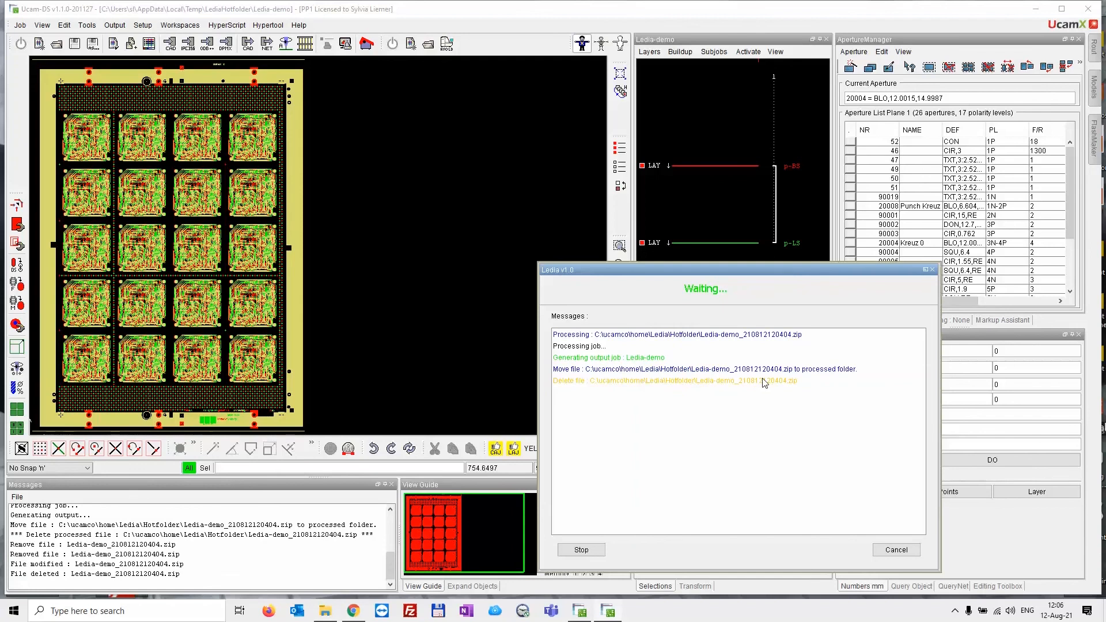
- Check the Ledia Hotfolder and Processed folders in File Explorer for the Ledia-demo archive, then minimize the window
click(311, 613)
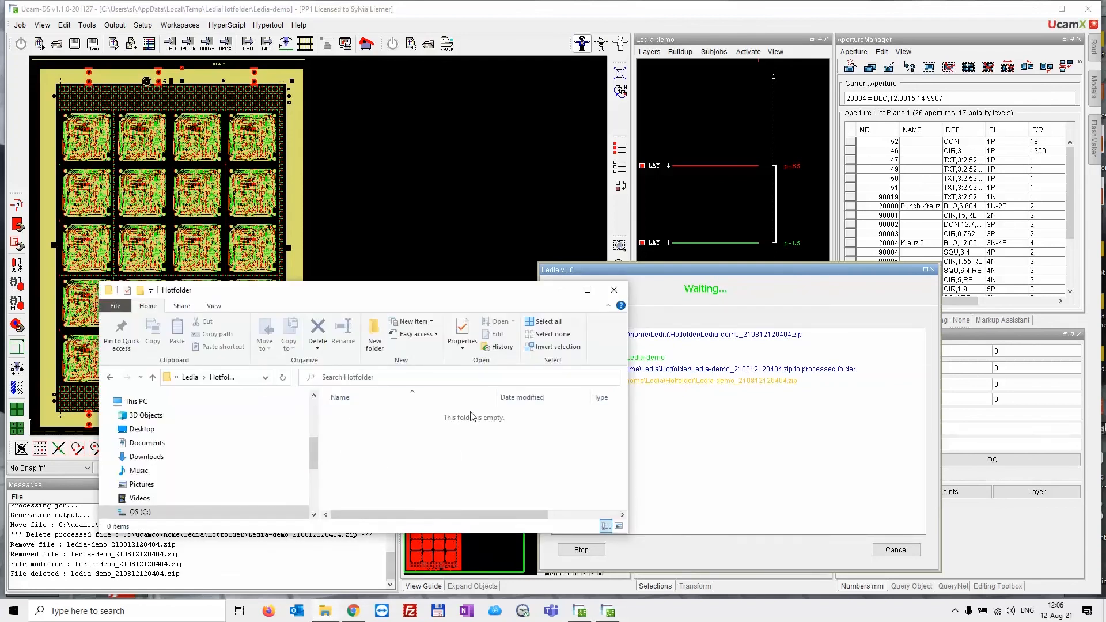
click(189, 377)
double_click(358, 450)
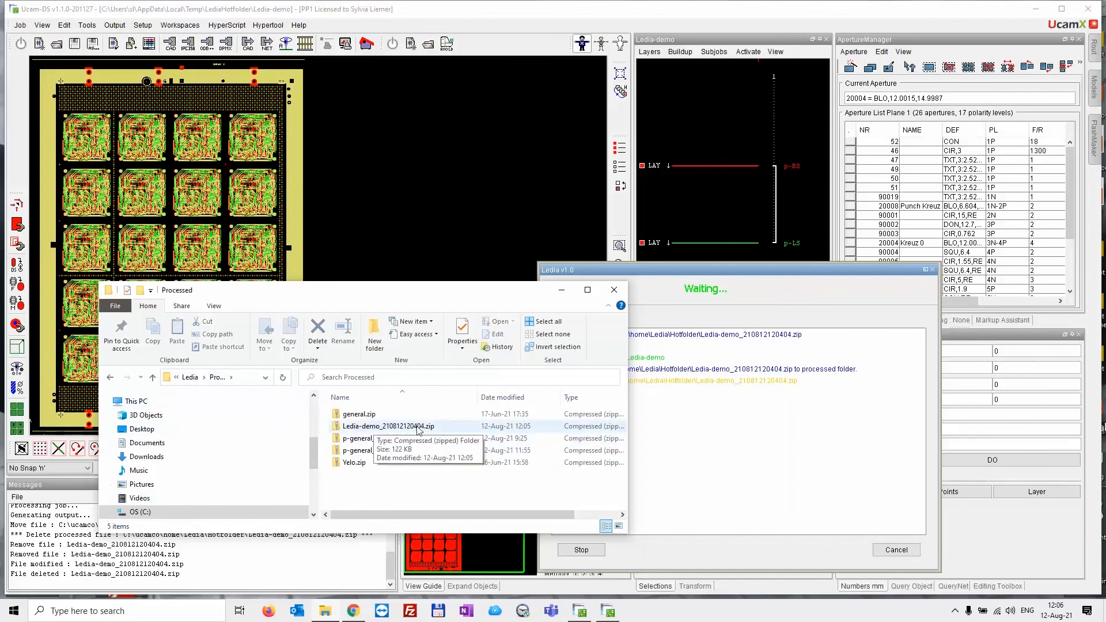
click(562, 291)
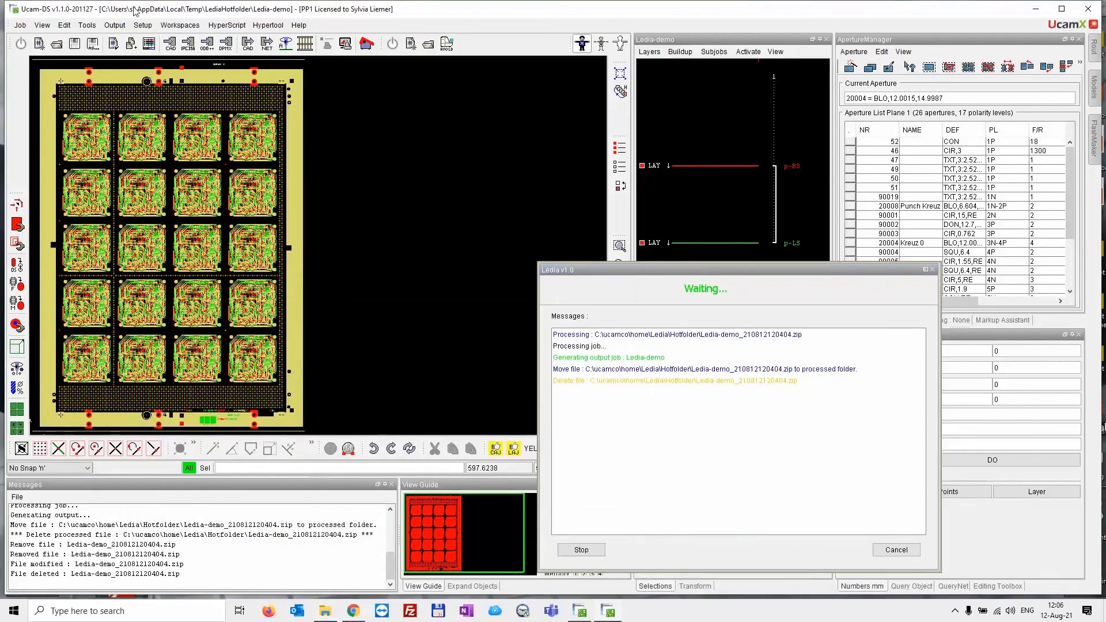
- Open the DS LI Queue viewer for the direct imager from Ucam-DS
click(115, 25)
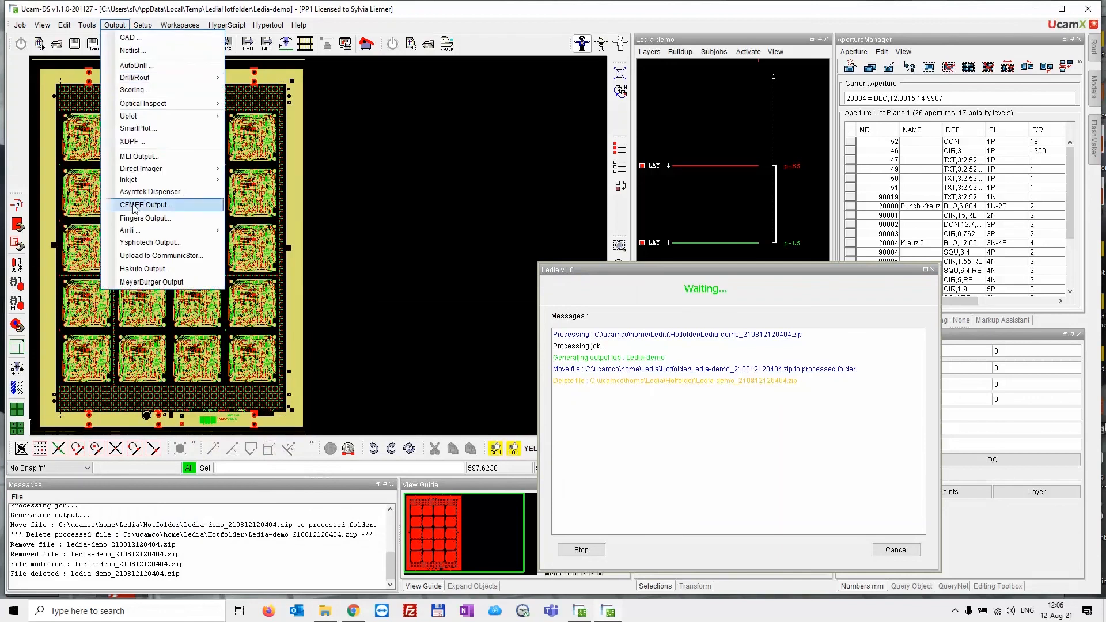
mouse_move(195, 169)
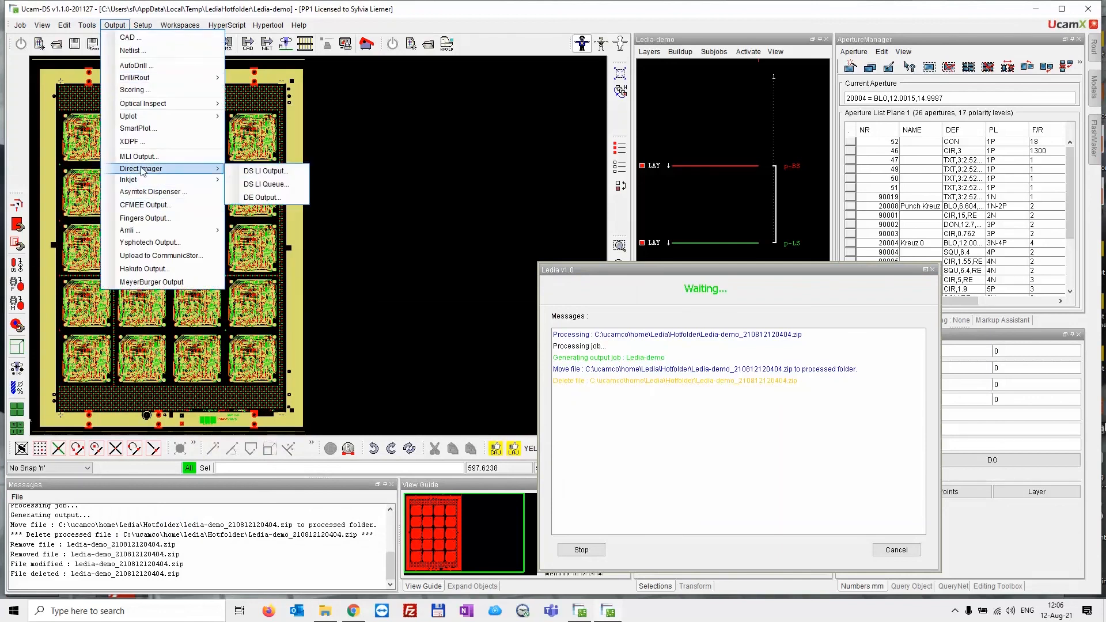
click(259, 187)
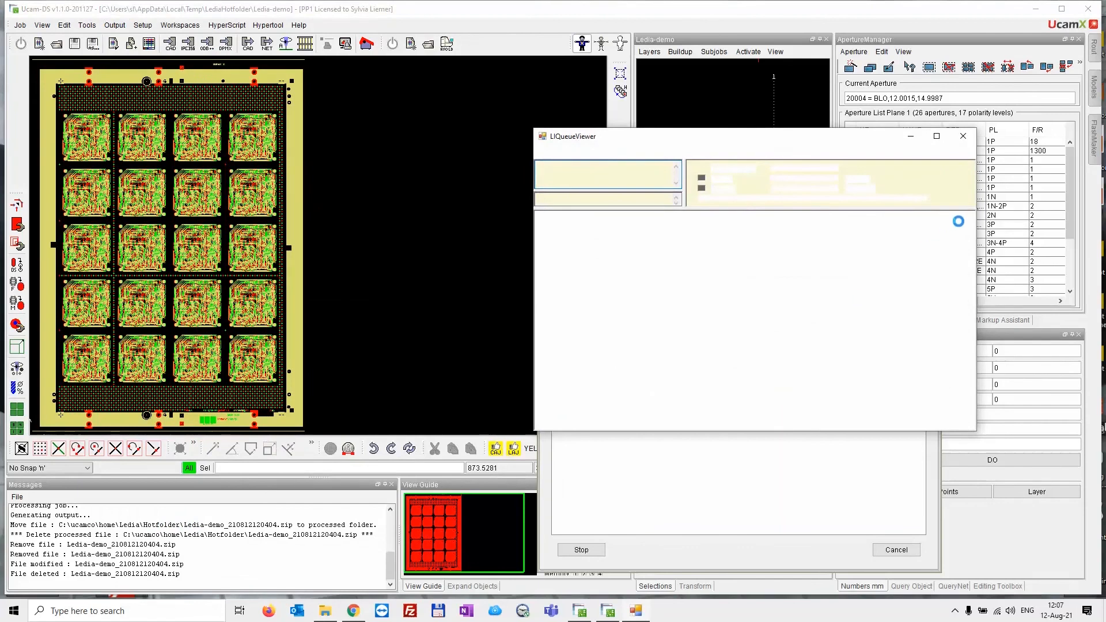
drag(970, 230, 990, 381)
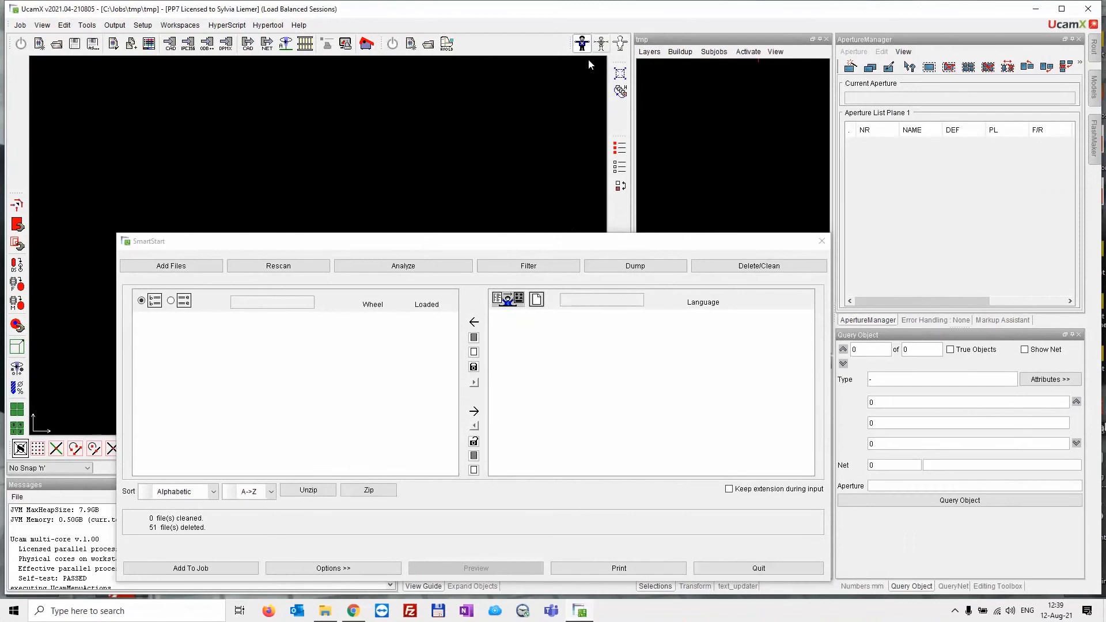
- Add p-LS.dpf and p-LS_scale.dpf from the tmp folder to the job with SmartStart, dismiss the copy dialogs and quit SmartStart
click(171, 266)
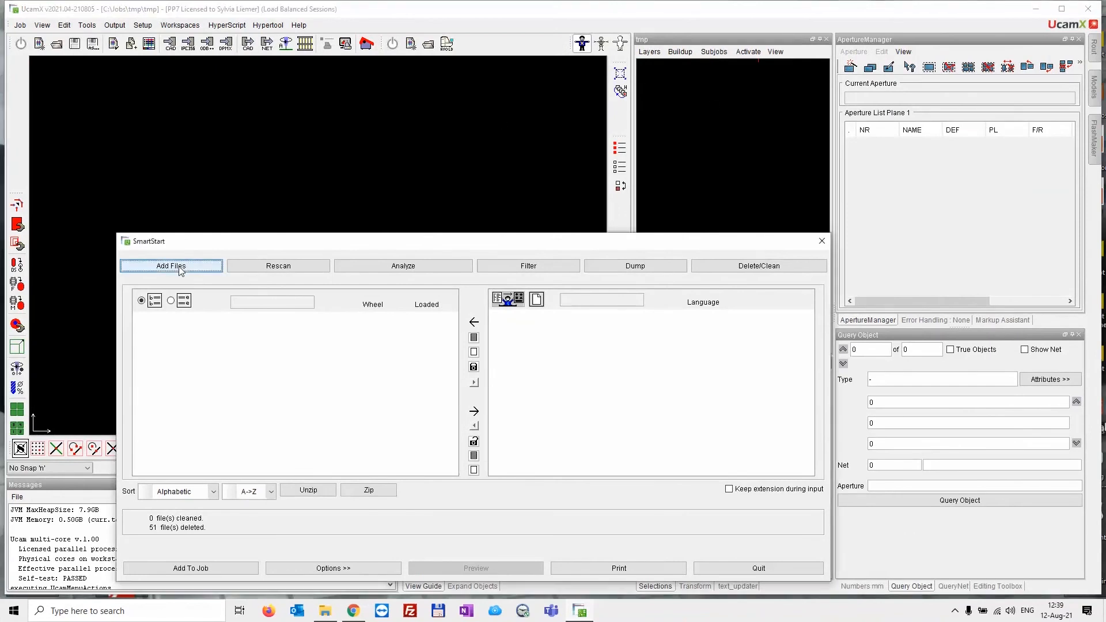
click(217, 153)
shift+click(223, 163)
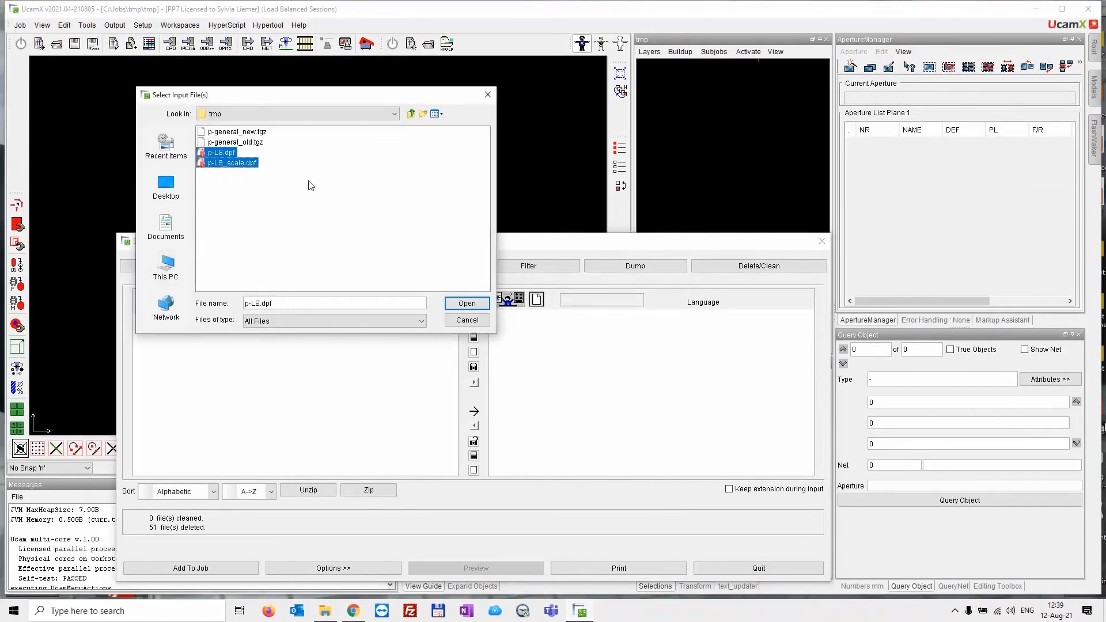
click(454, 303)
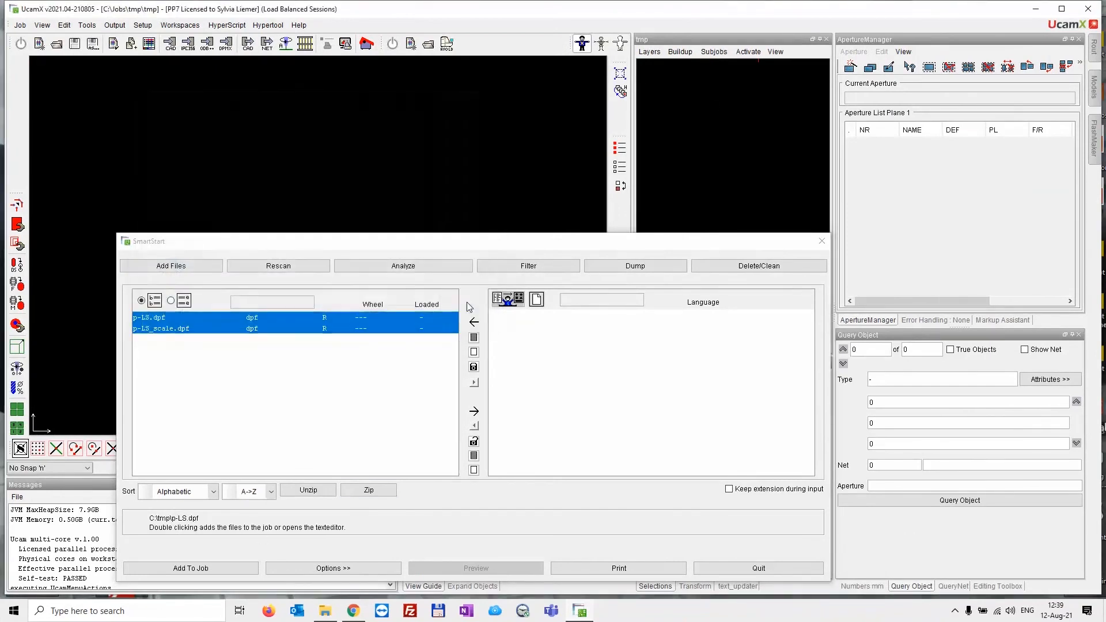
click(194, 566)
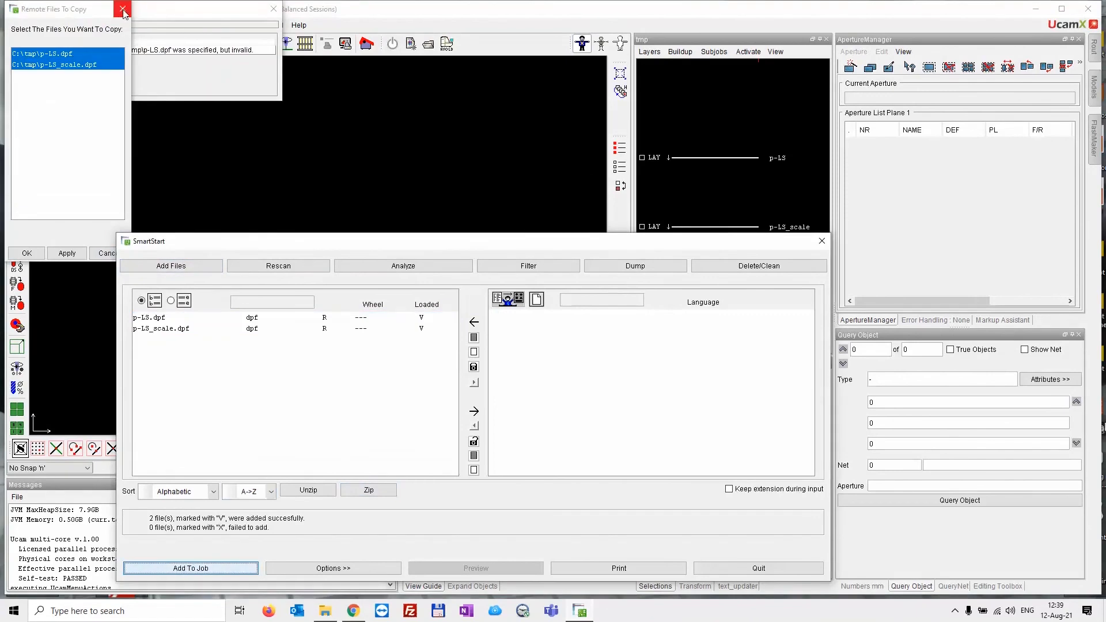
click(273, 9)
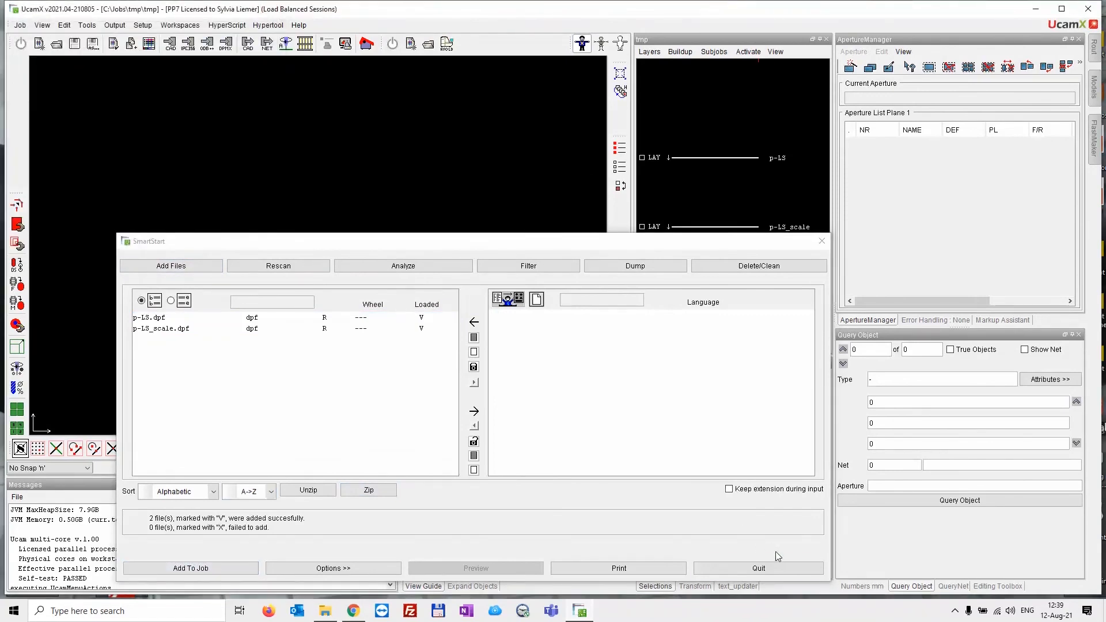
click(778, 569)
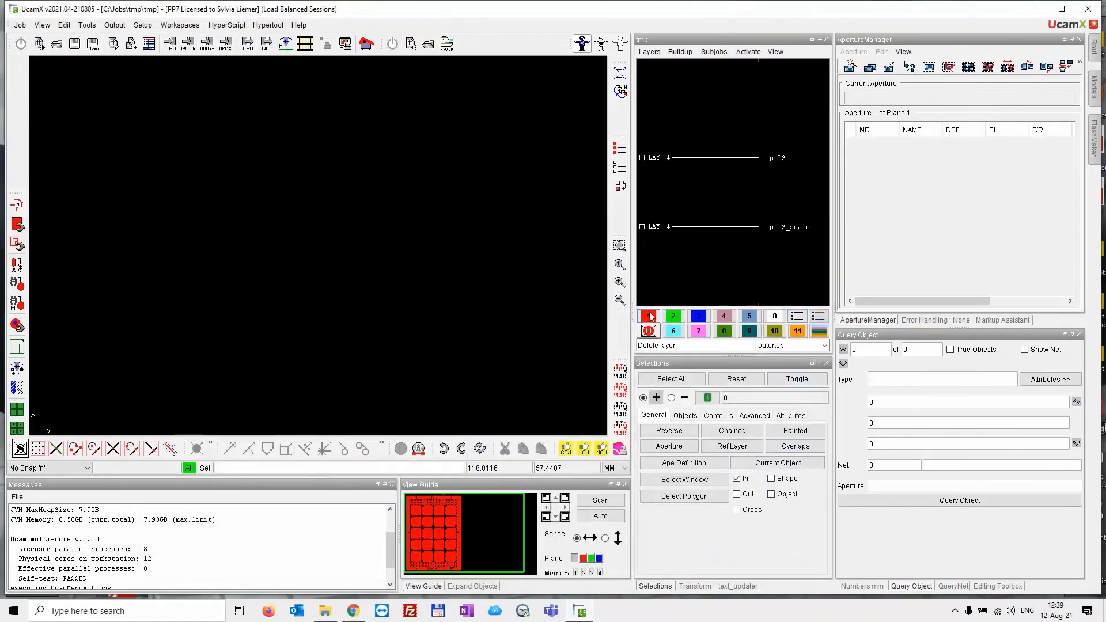
- Display p-LS_scale and p-LS in turn in plane 1 and query the lower-left board block on each to compare their aperture scaling
click(782, 226)
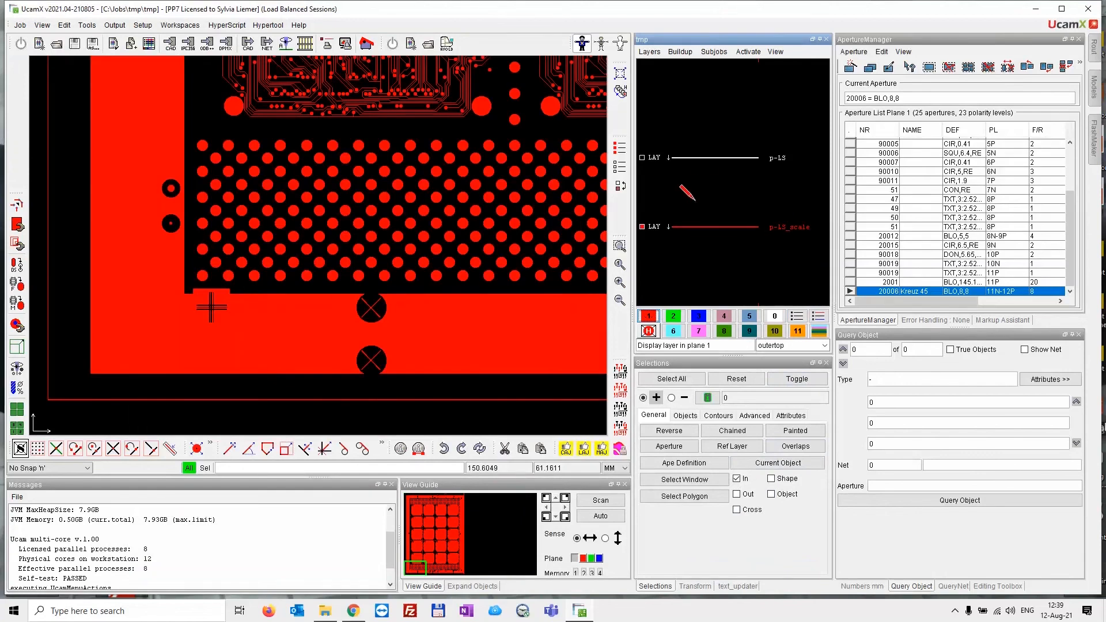
click(619, 264)
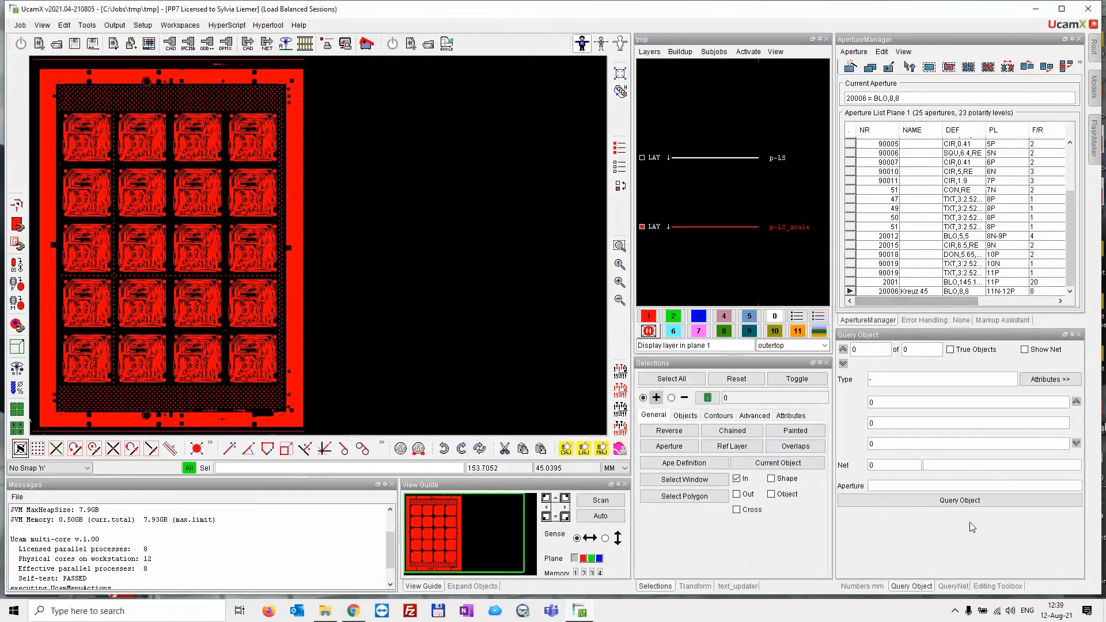
click(887, 500)
click(86, 357)
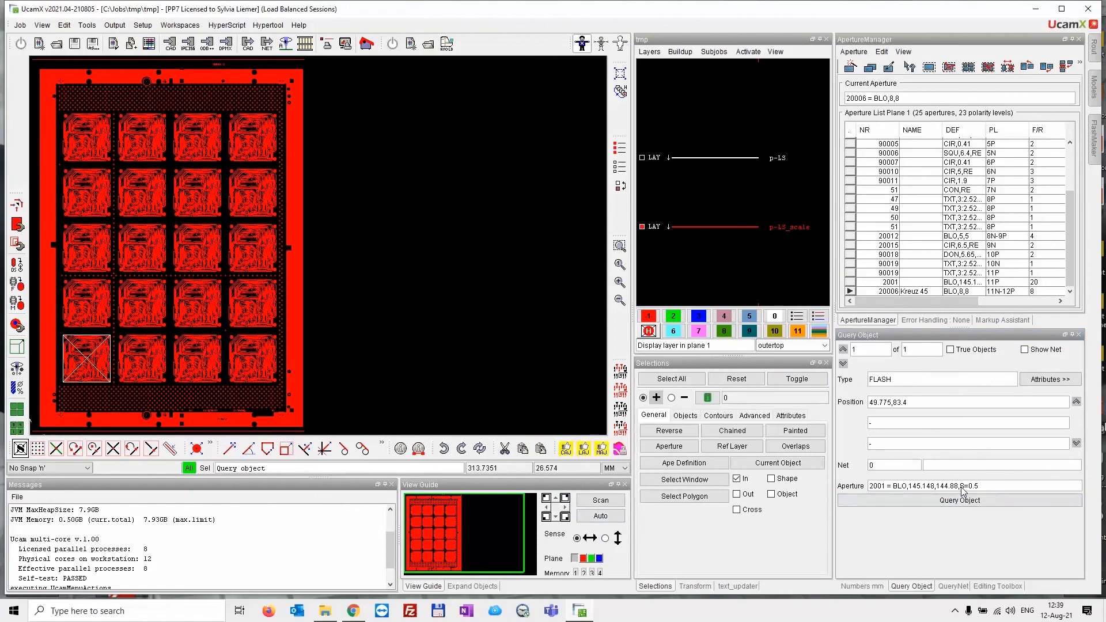
drag(964, 487, 978, 487)
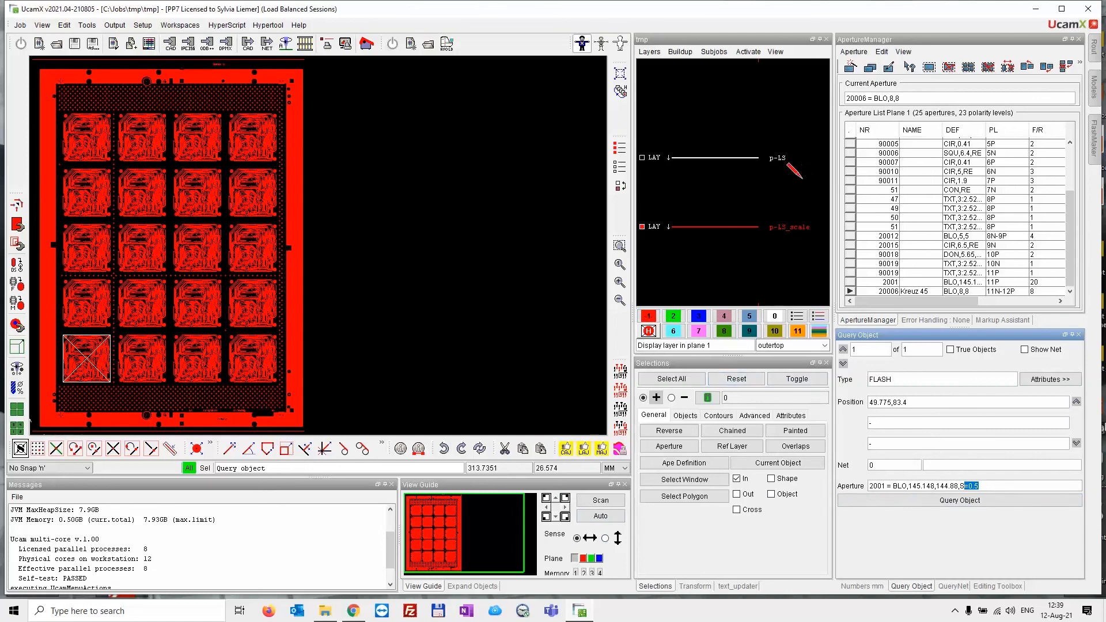
click(774, 156)
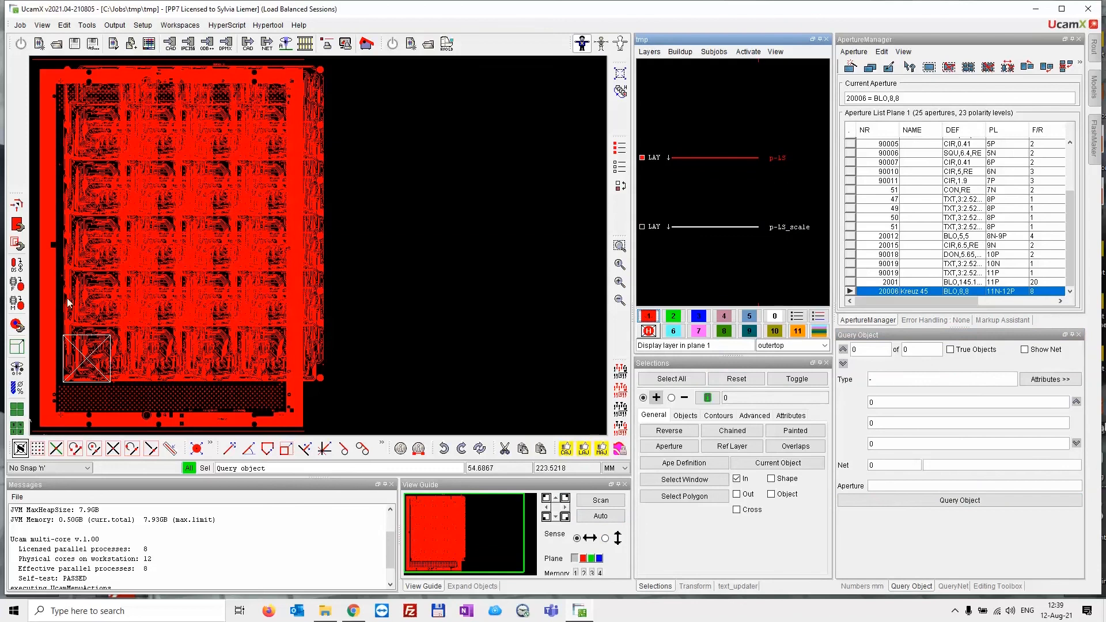
click(124, 353)
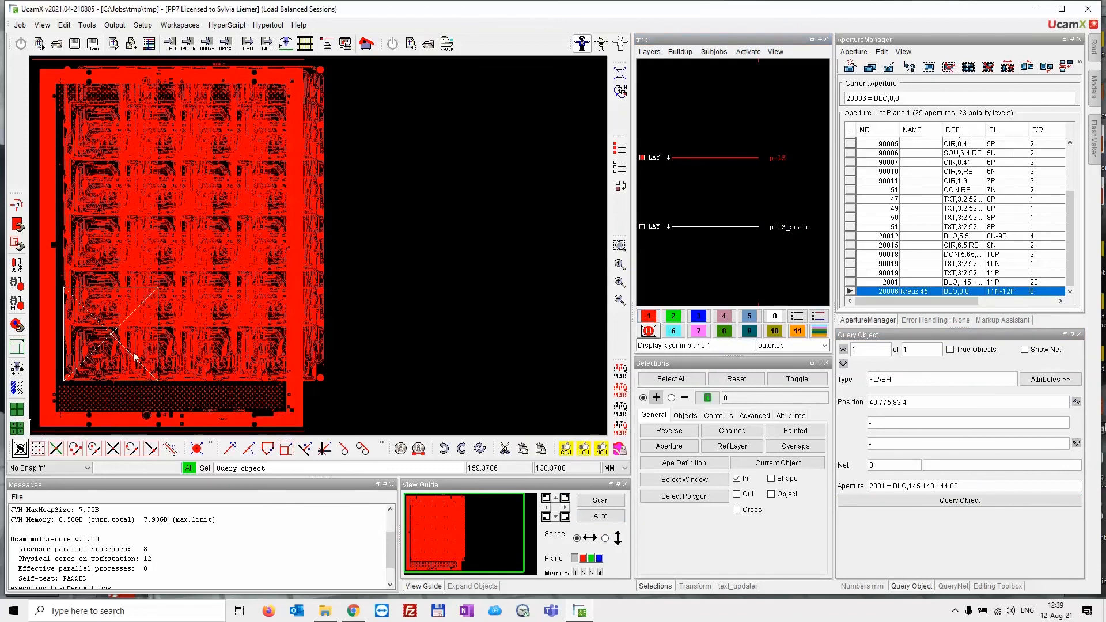
- Import the pcb step of p-general_old.tgz as ODB++, closing the current job without saving, and display only layer p-ls in plane 1
click(20, 25)
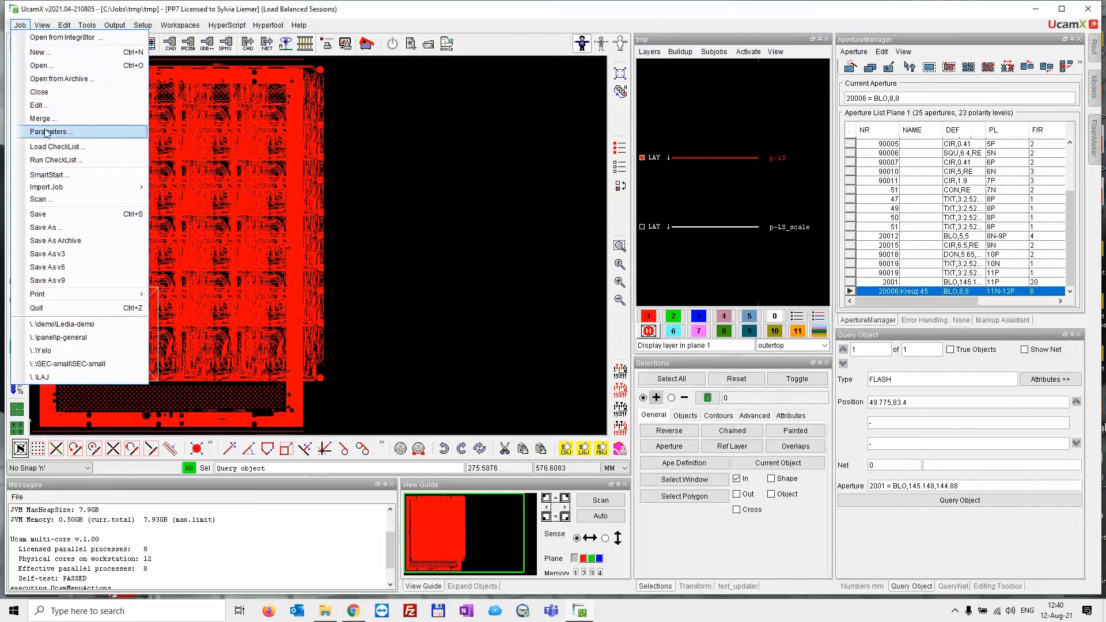
mouse_move(132, 187)
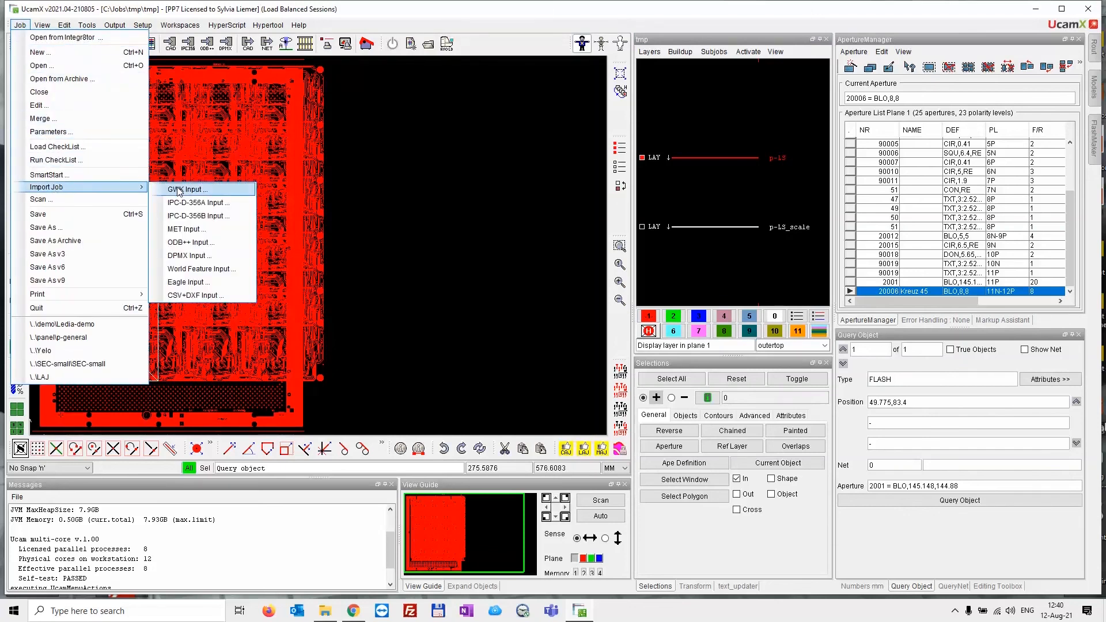
click(189, 243)
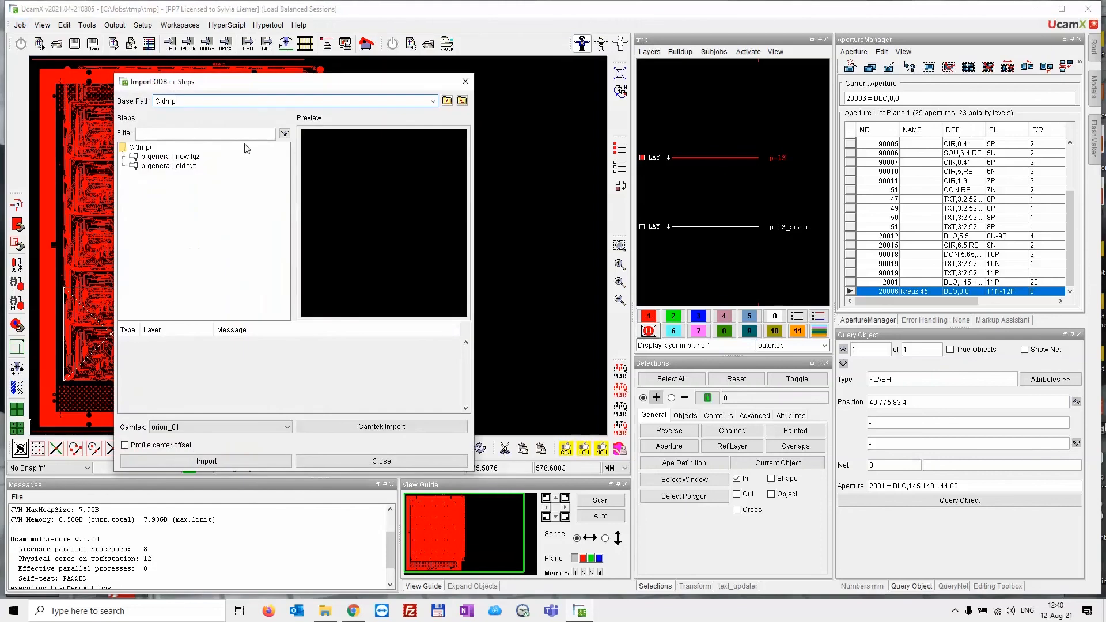
click(173, 166)
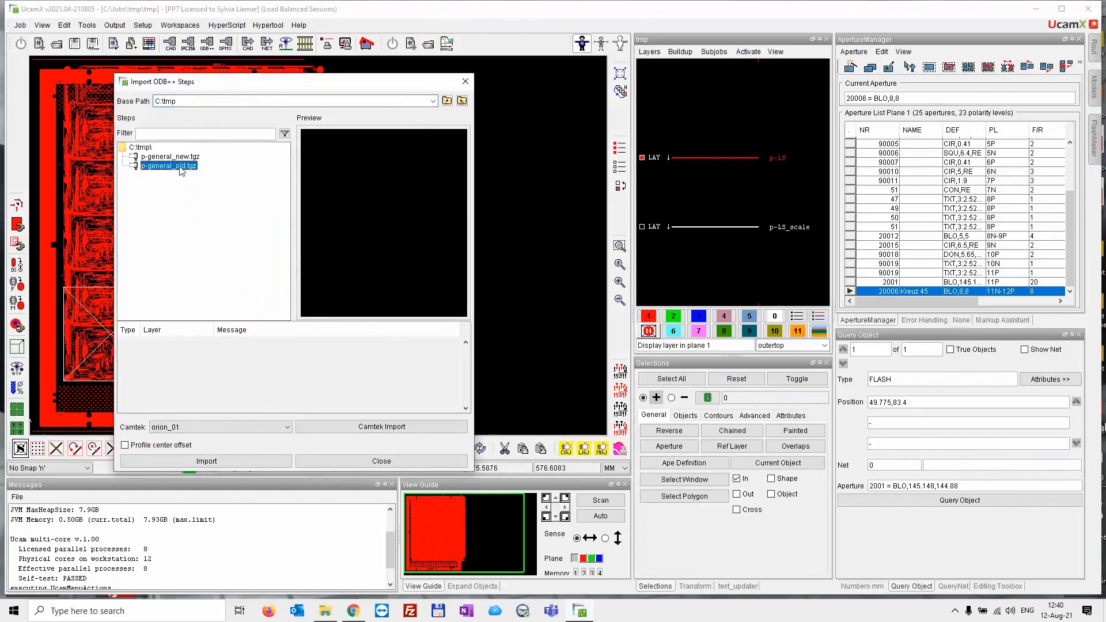
click(154, 465)
click(521, 328)
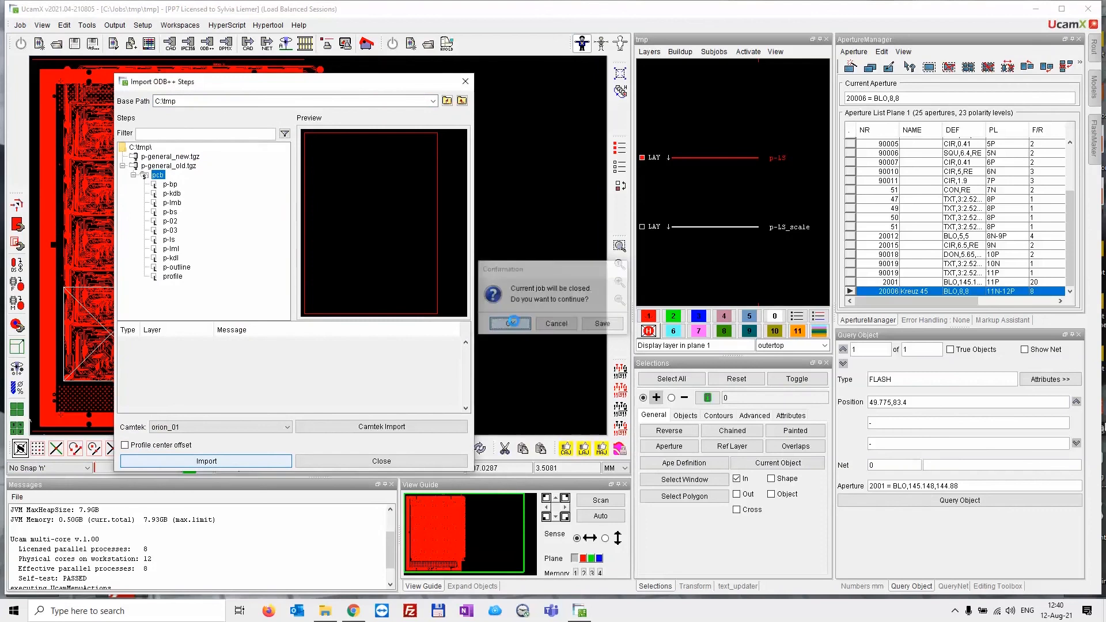
click(465, 82)
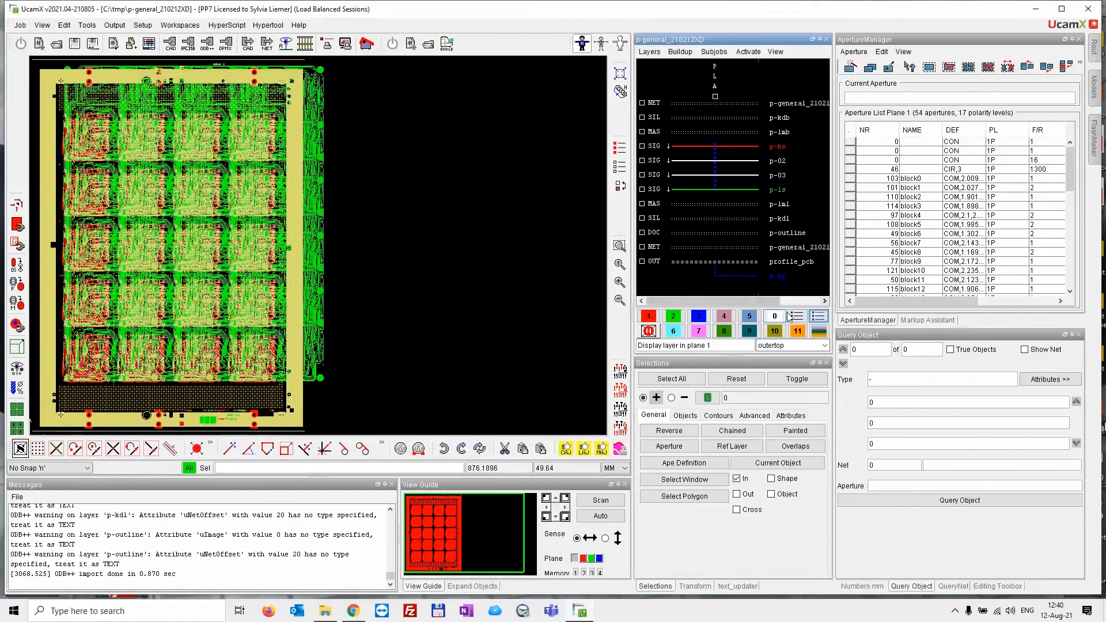
click(819, 316)
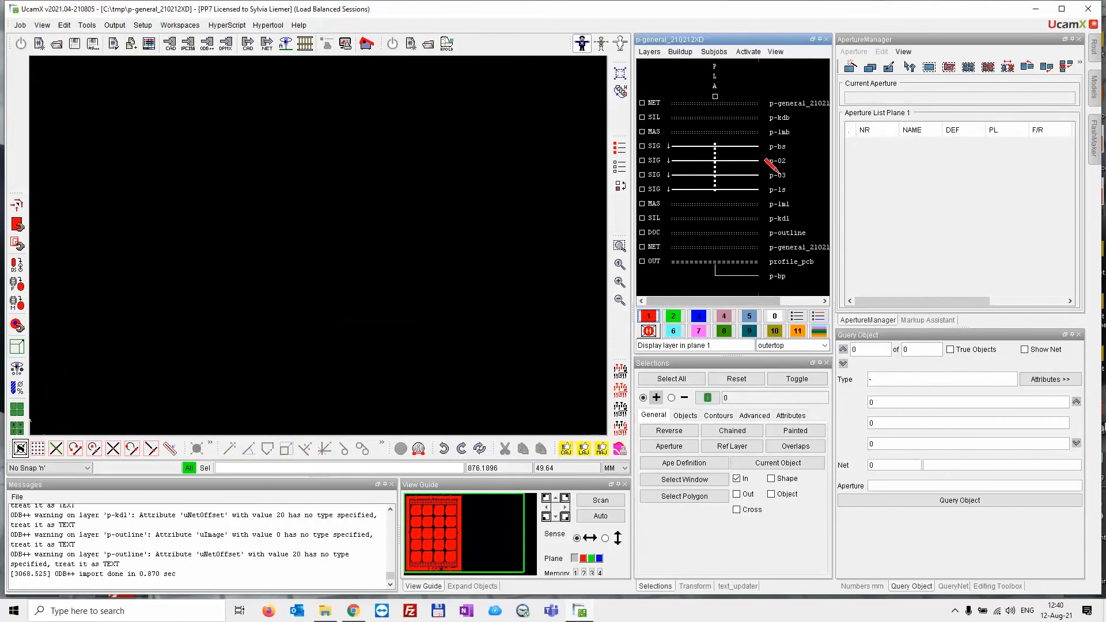
click(763, 188)
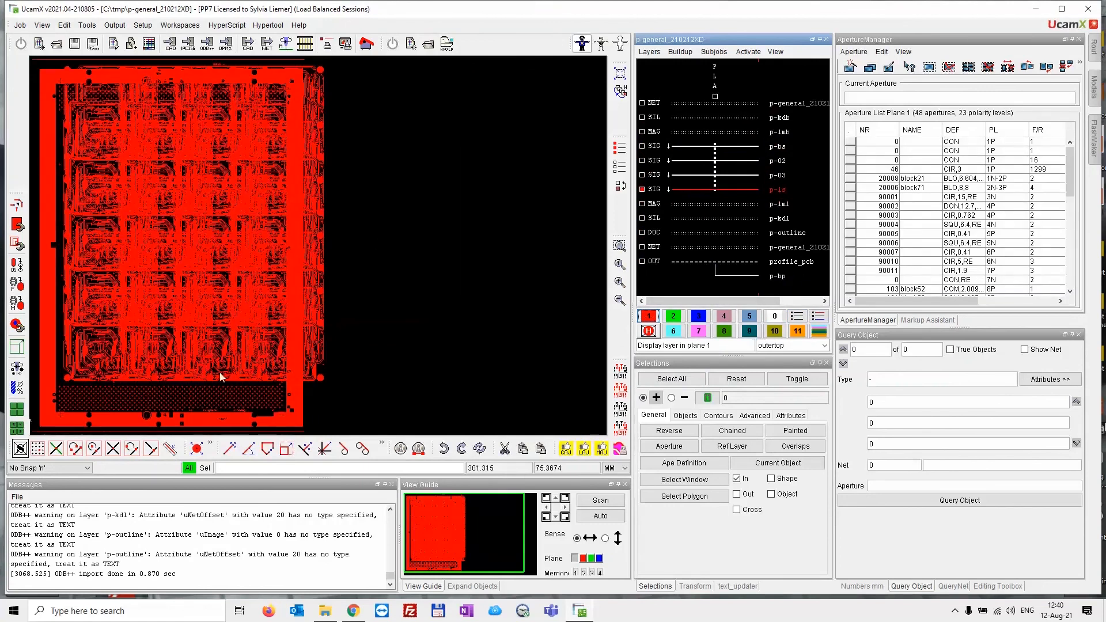
- Import the pcb step of p-general_new.tgz as ODB++ in place of the current job and display only layer p-ls in plane 1
click(20, 26)
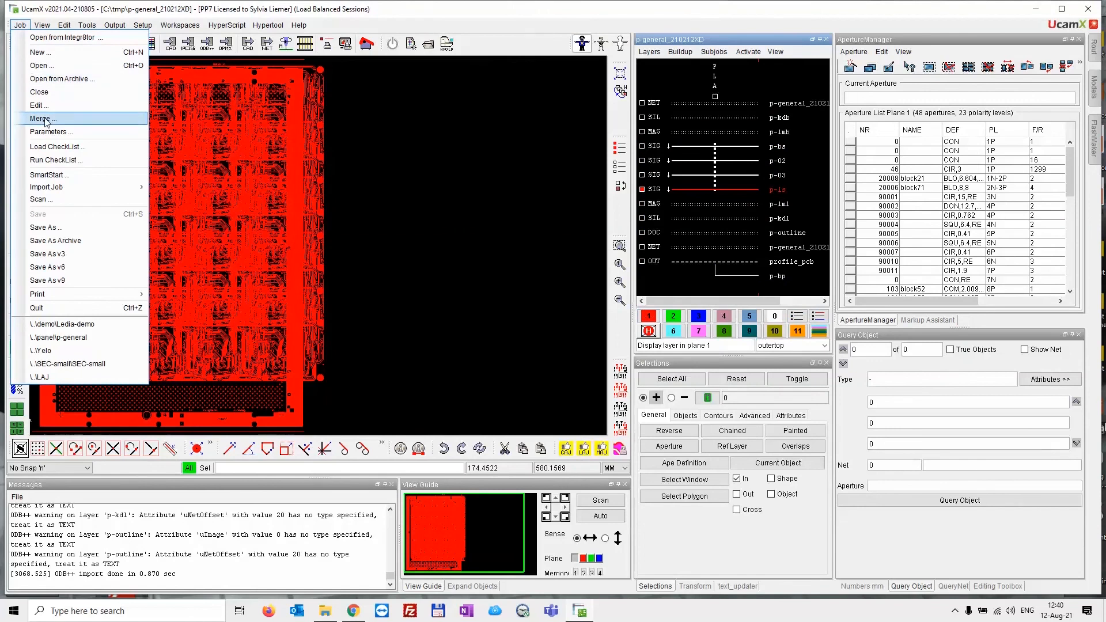
mouse_move(52, 188)
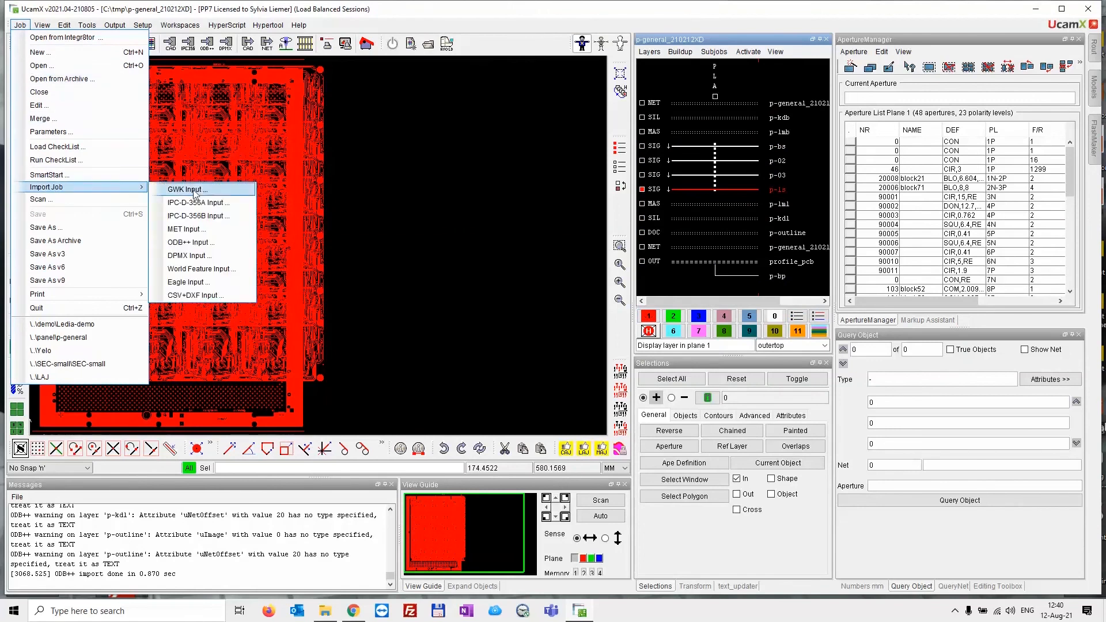
click(189, 243)
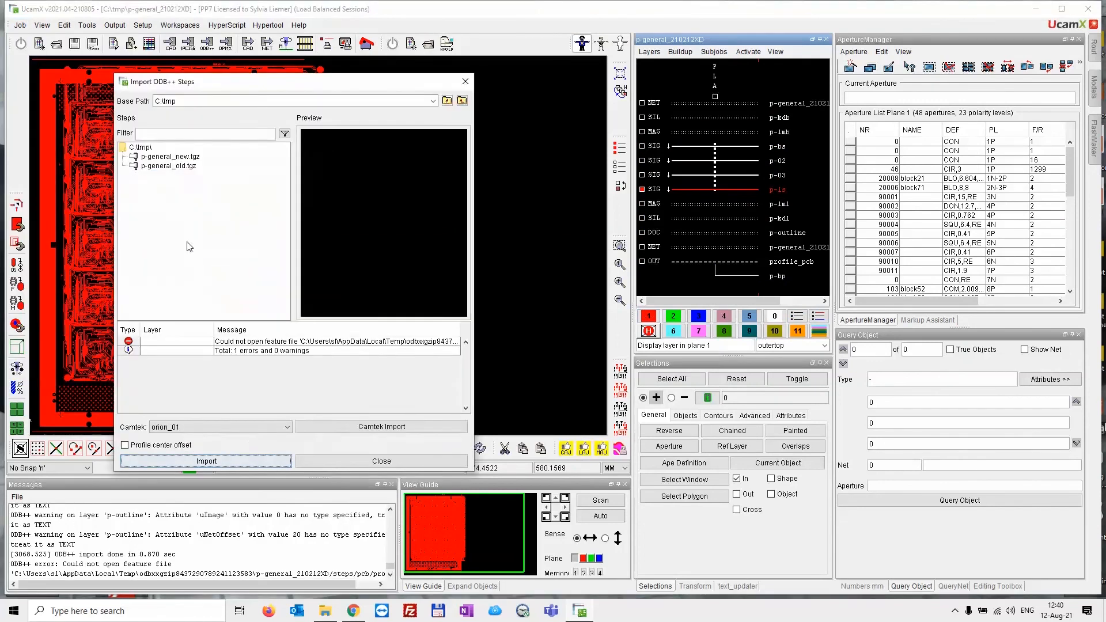
click(181, 157)
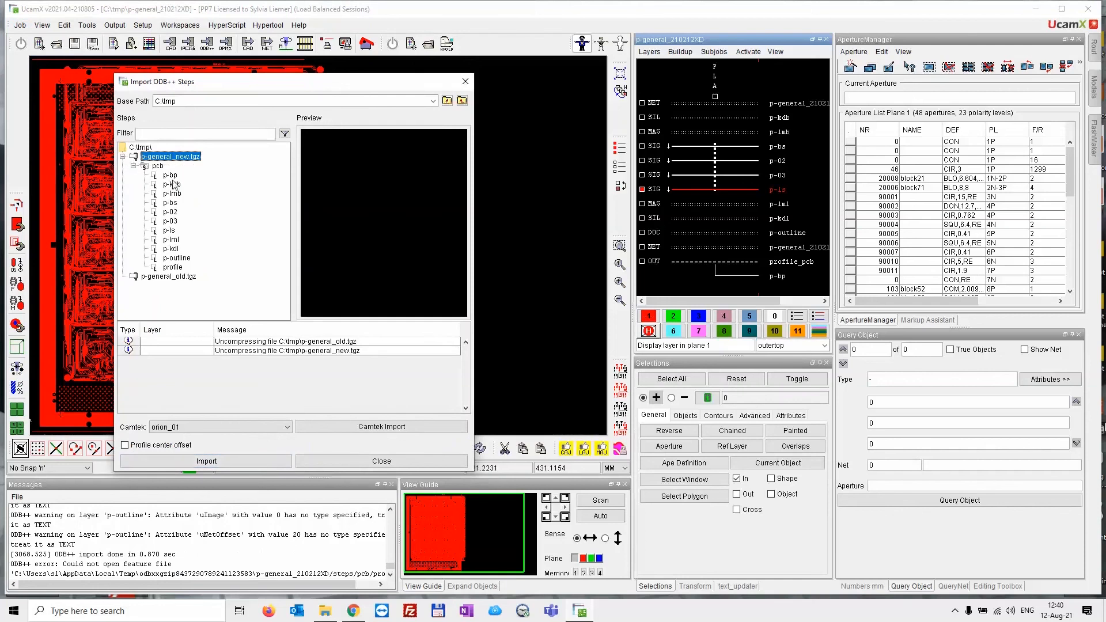
click(164, 168)
click(171, 457)
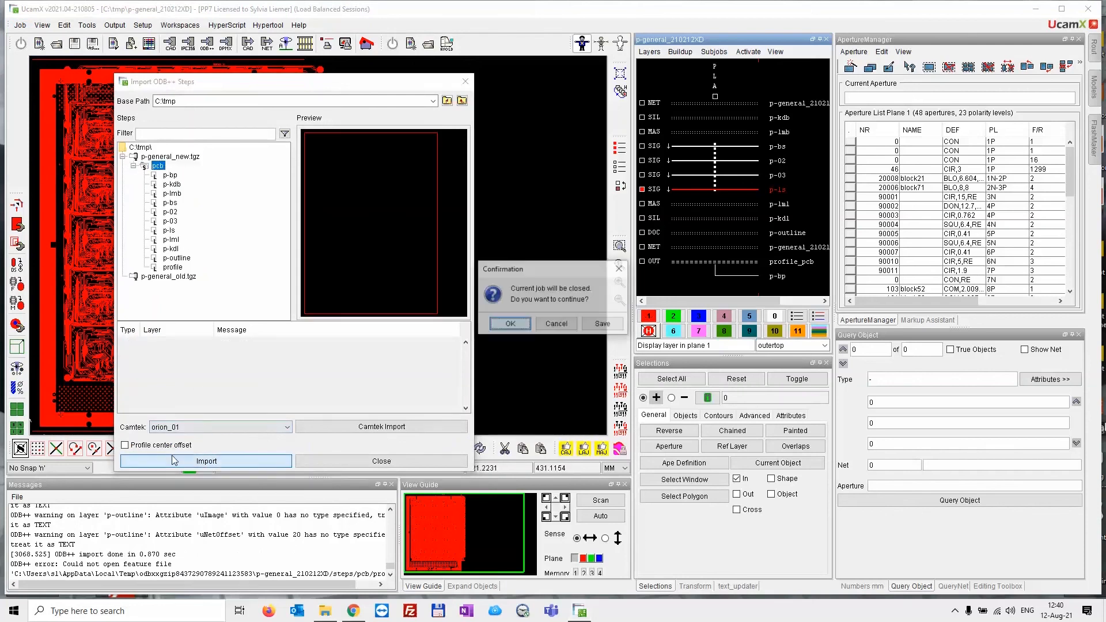
click(509, 325)
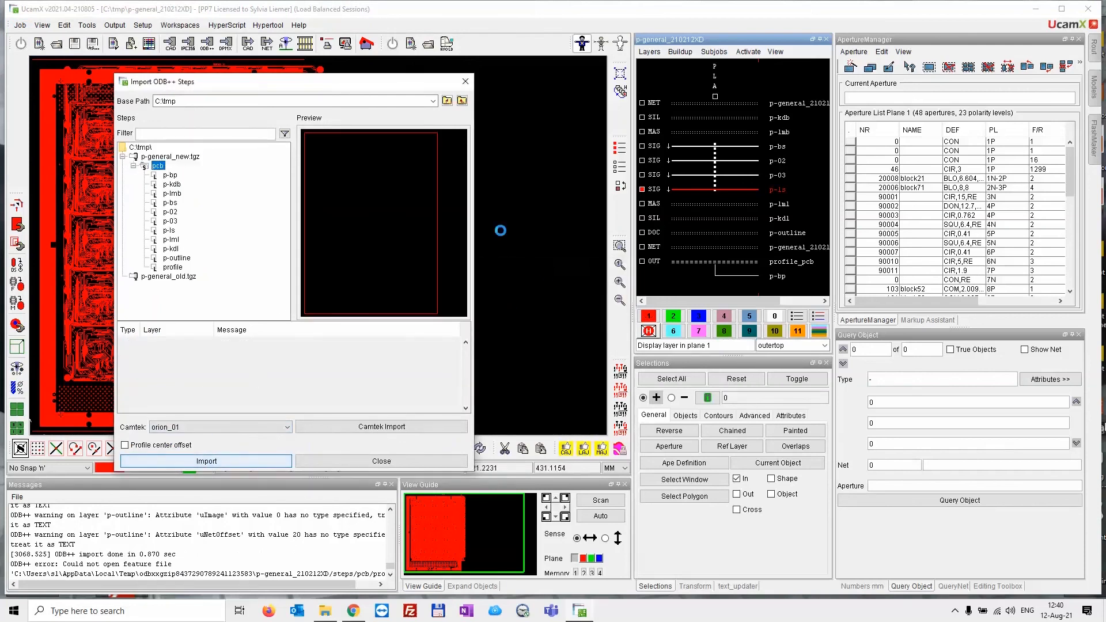
click(465, 83)
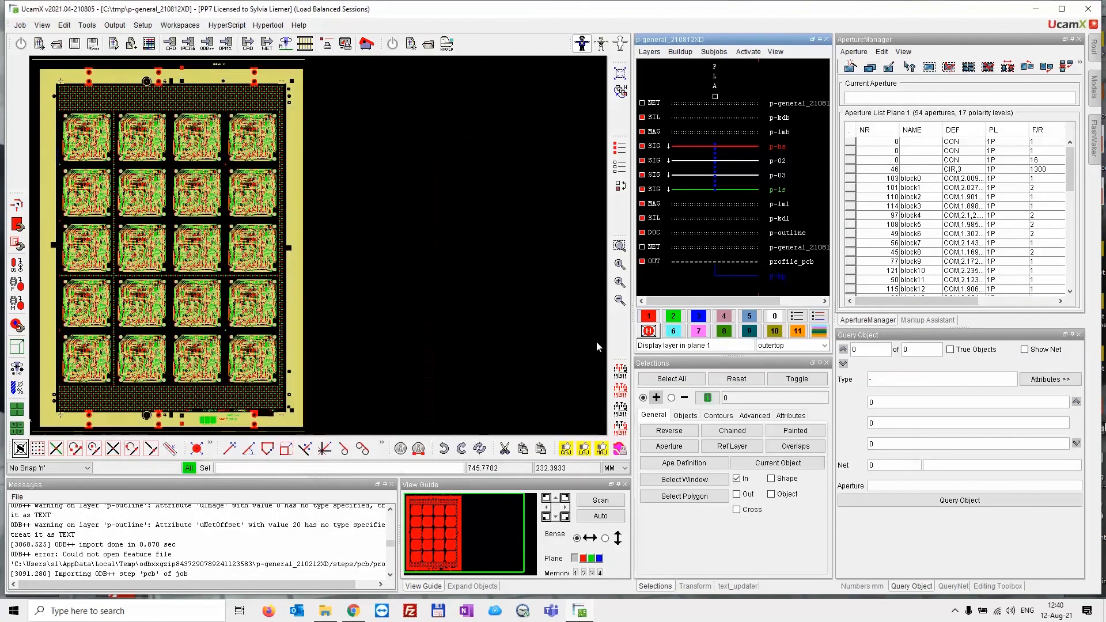
click(799, 321)
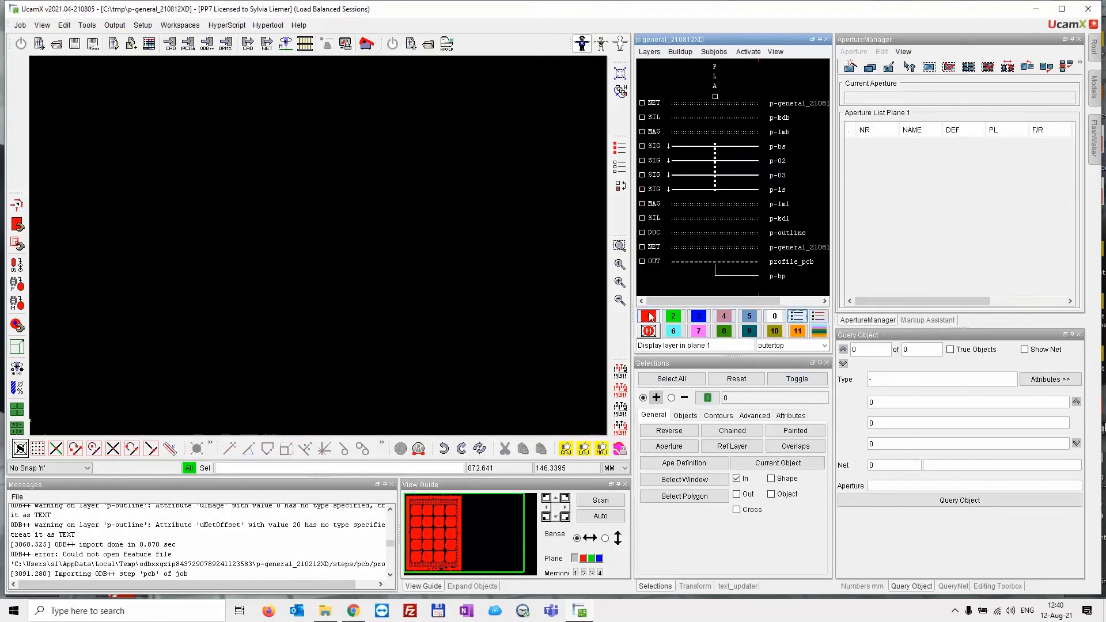
click(772, 187)
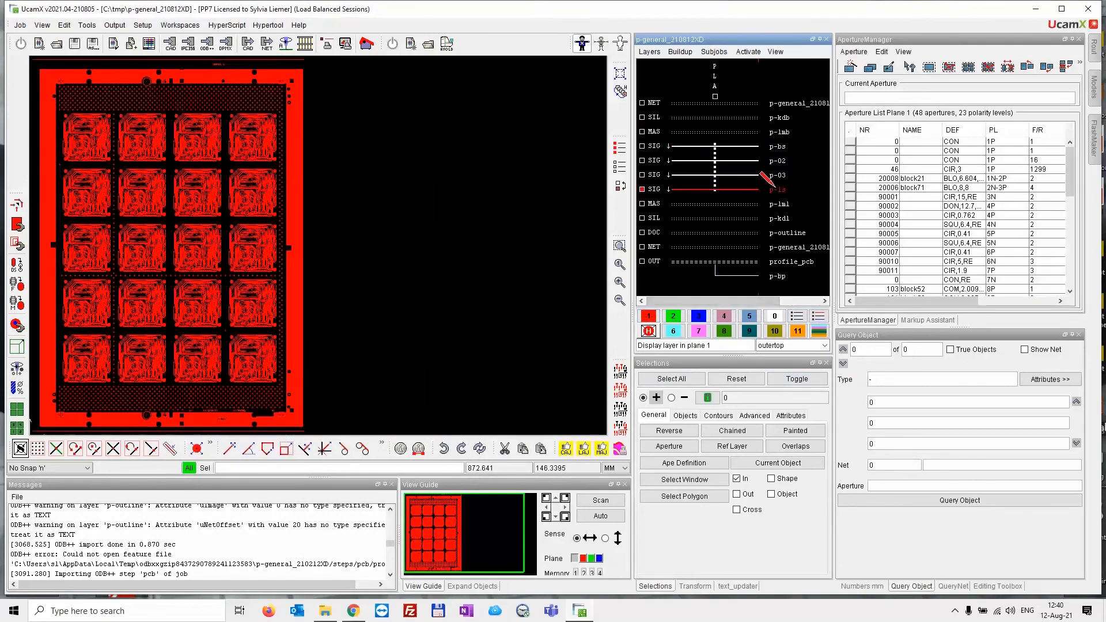